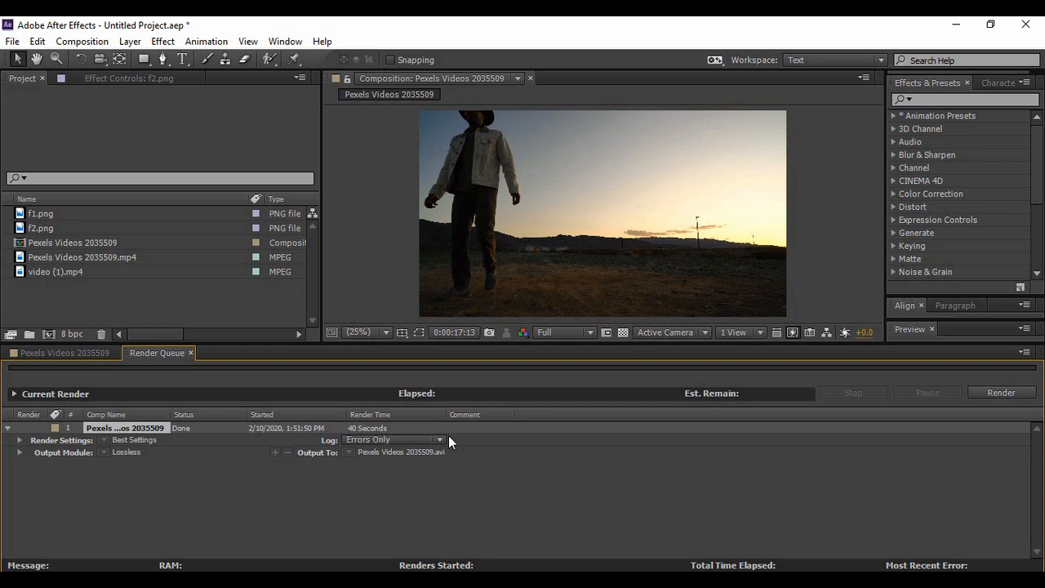
Step: Create a new composition named Freeze Frame, keeping the offered size, frame rate and duration
key("ctrl+n")
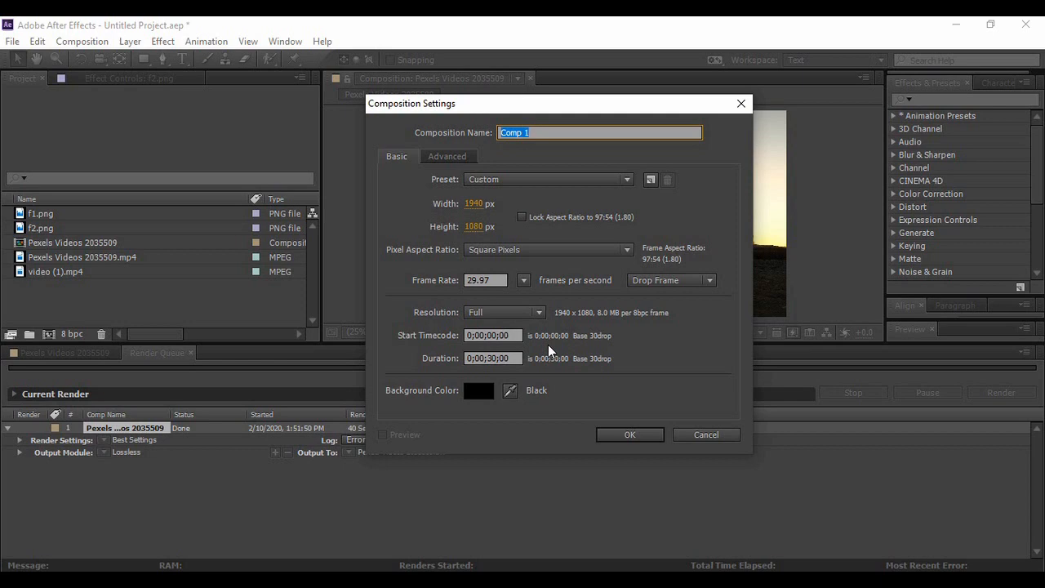
type("Freeze Frame")
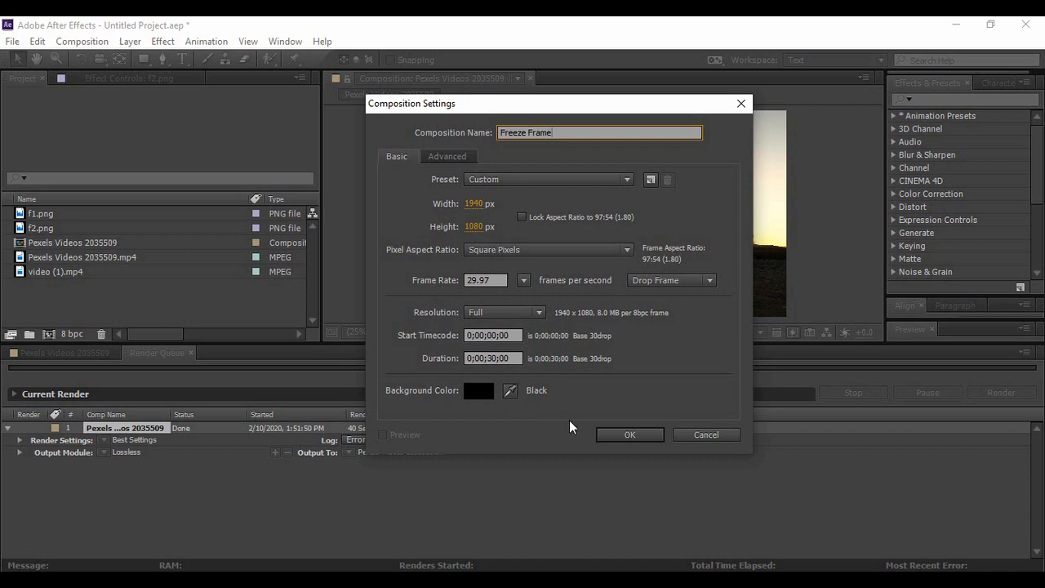
left_click(630, 436)
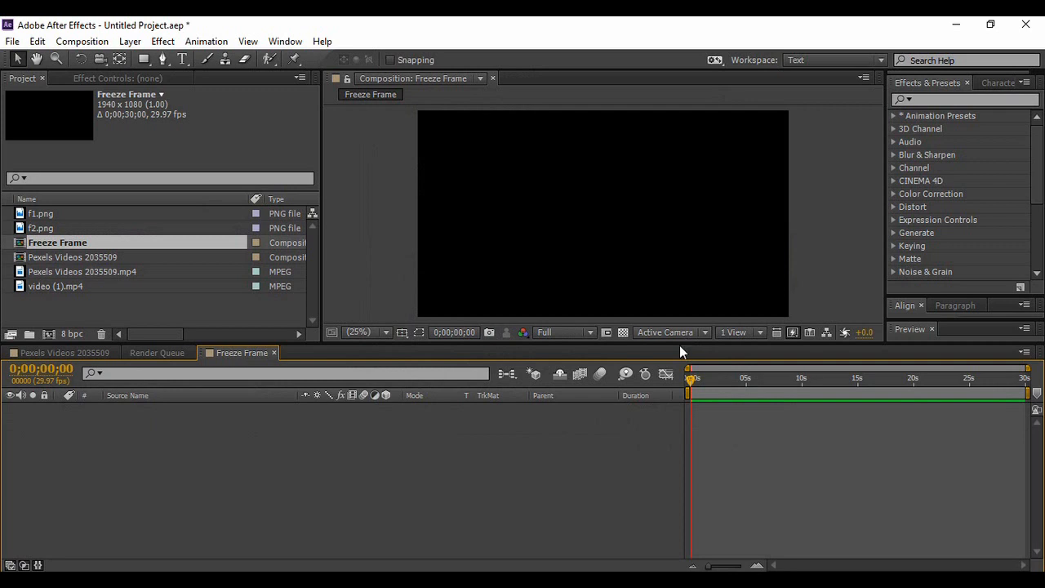
Step: Enlarge the composition viewer and add video (1).mp4 to the Freeze Frame timeline, checking the clip through to its end
left_click_drag(679, 343, 702, 467)
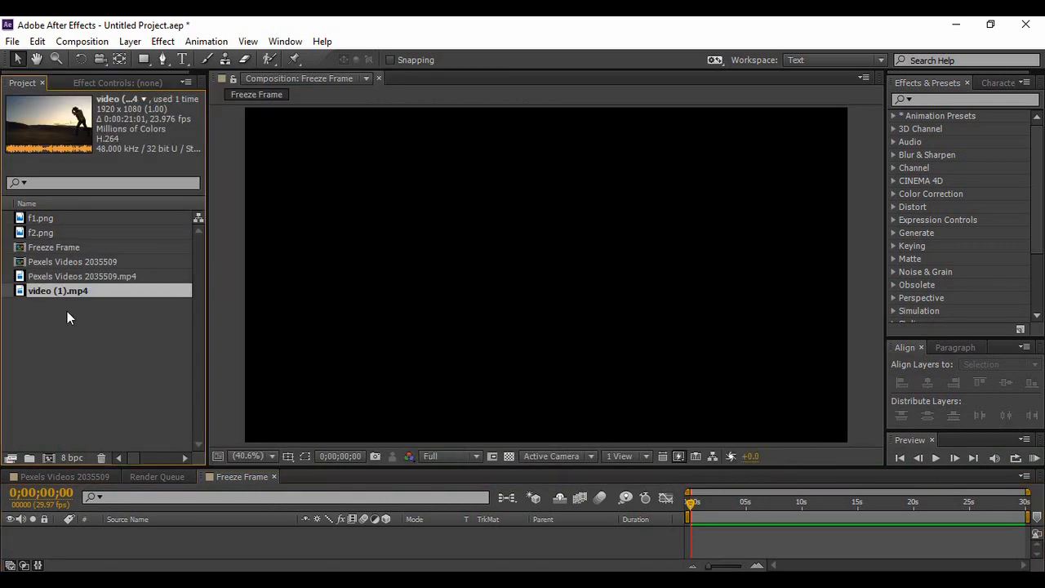
left_click_drag(79, 294, 131, 544)
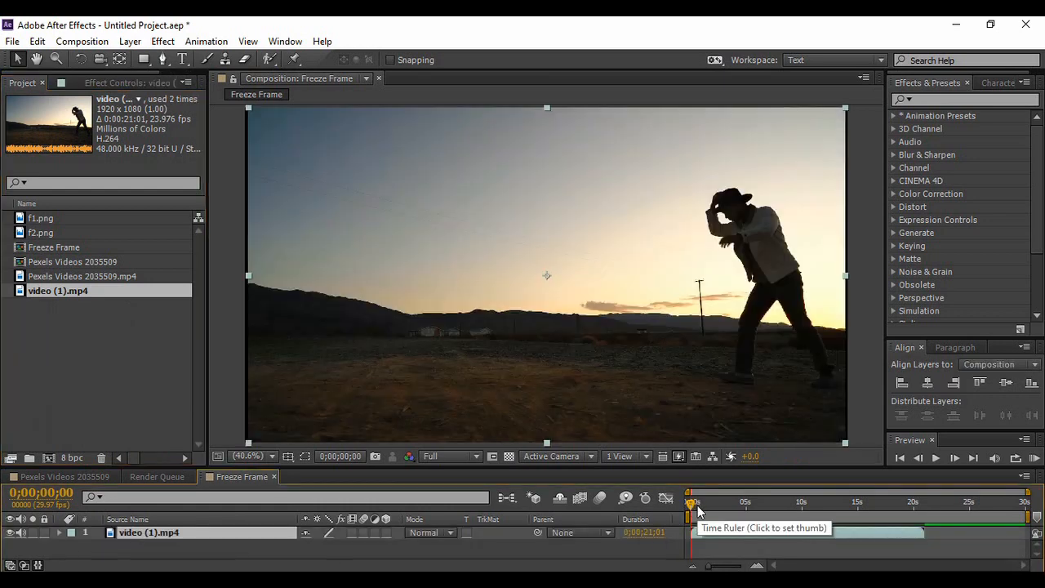
left_click_drag(693, 505, 888, 504)
left_click(928, 523)
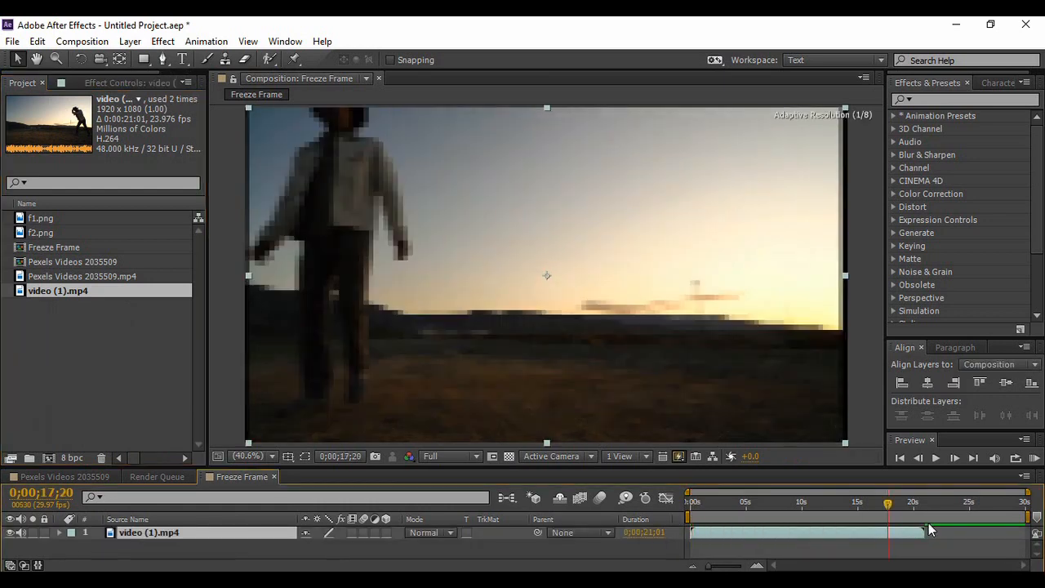
Step: Try to stretch the video layer horizontally to cover the full width of the composition
left_click(604, 555)
left_click(280, 534)
left_click(259, 537)
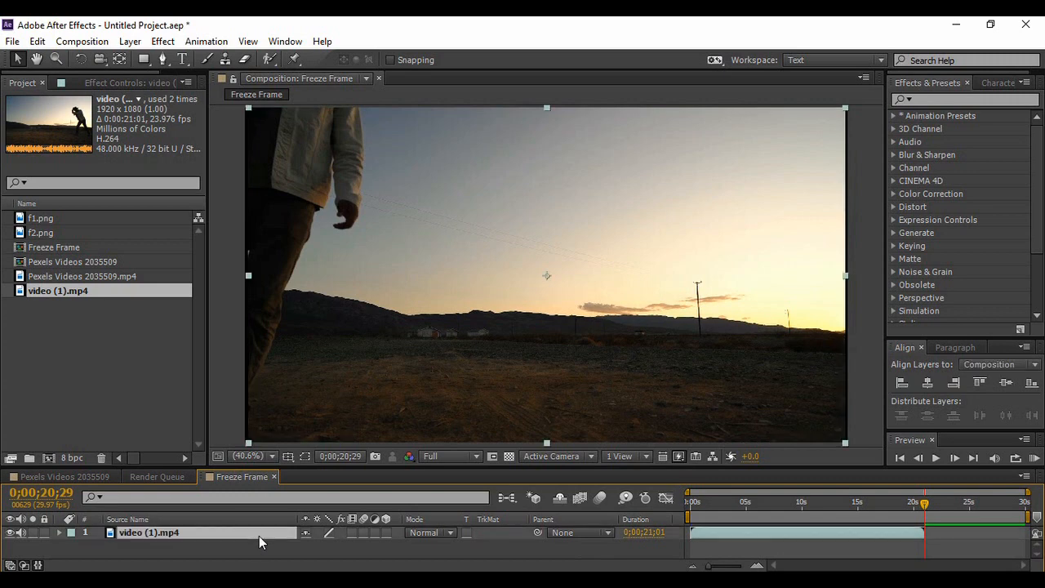
left_click_drag(245, 277, 241, 278)
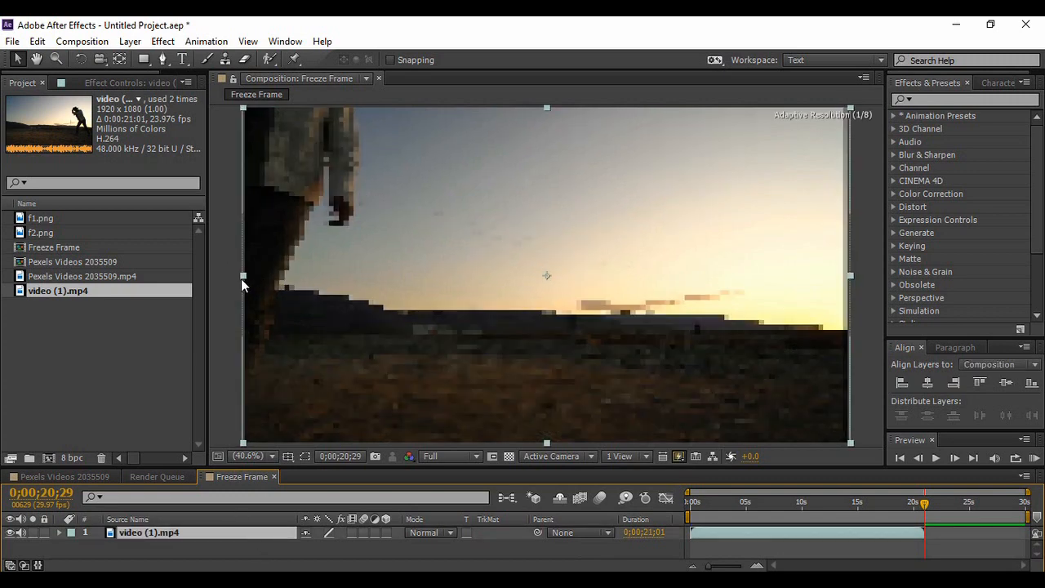
left_click(221, 352)
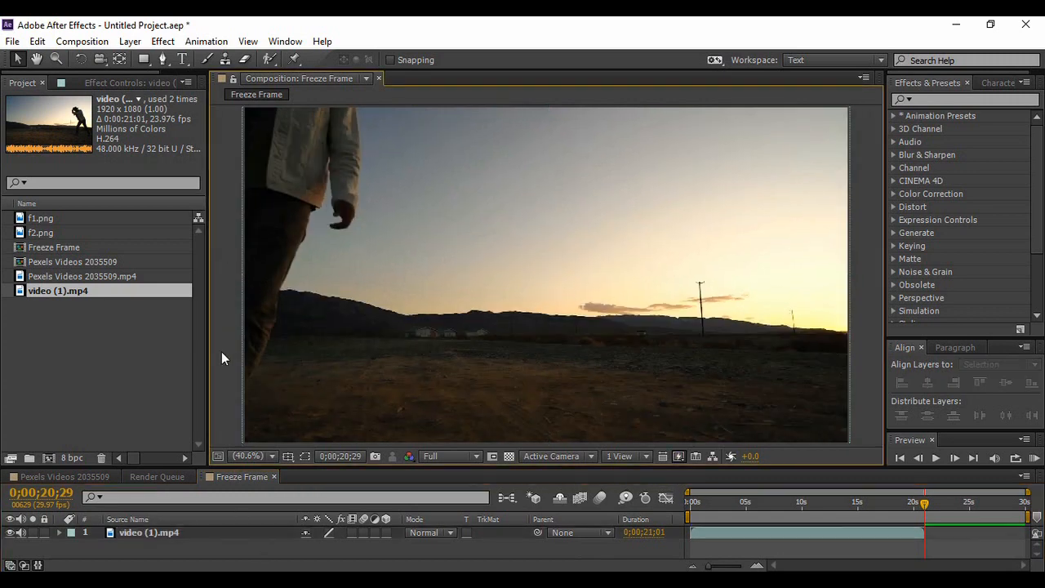
left_click(250, 411)
left_click(311, 541)
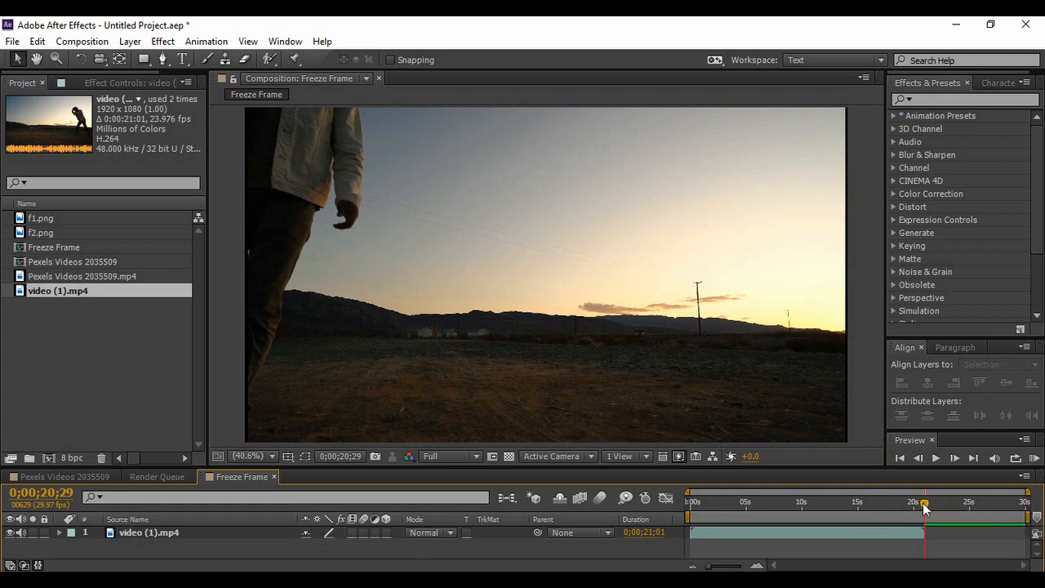
Step: Split the video layer at 0;00;07;03, on the frame where the man kicks up his leg
key("Home")
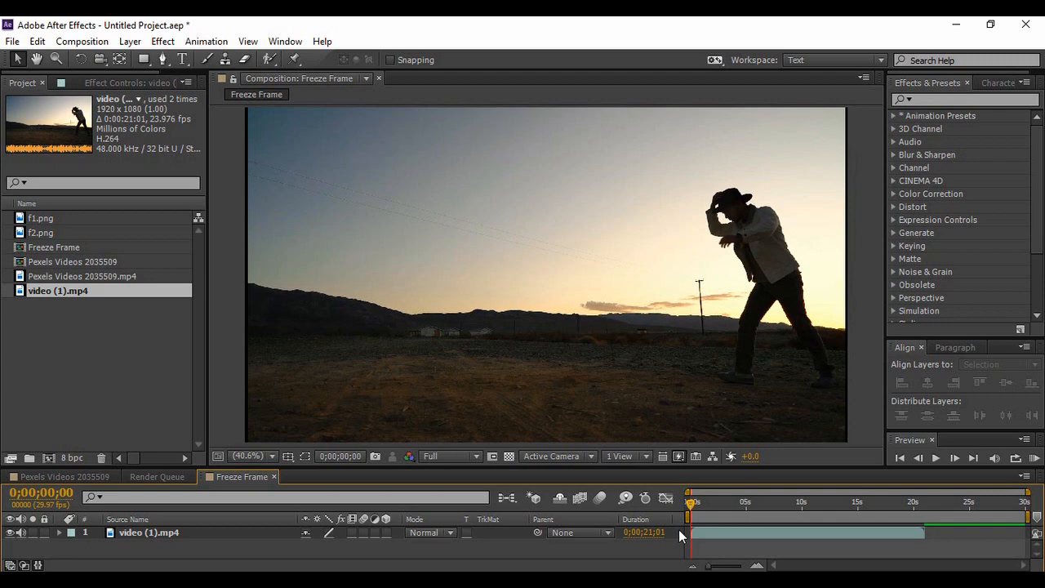
left_click_drag(691, 503, 771, 513)
left_click_drag(707, 565, 753, 567)
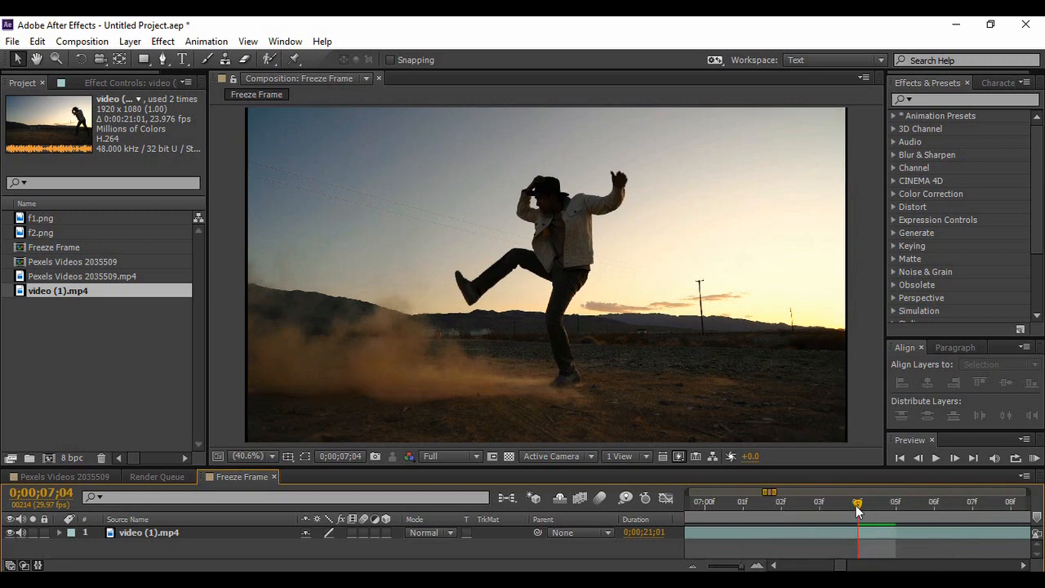
left_click_drag(850, 506, 819, 508)
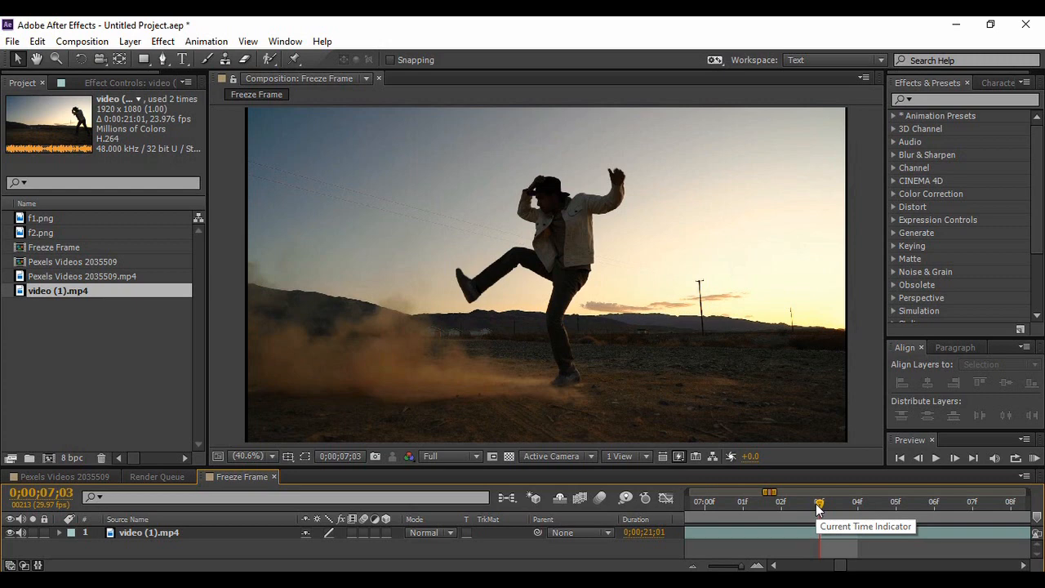
left_click(171, 533)
left_click(170, 532)
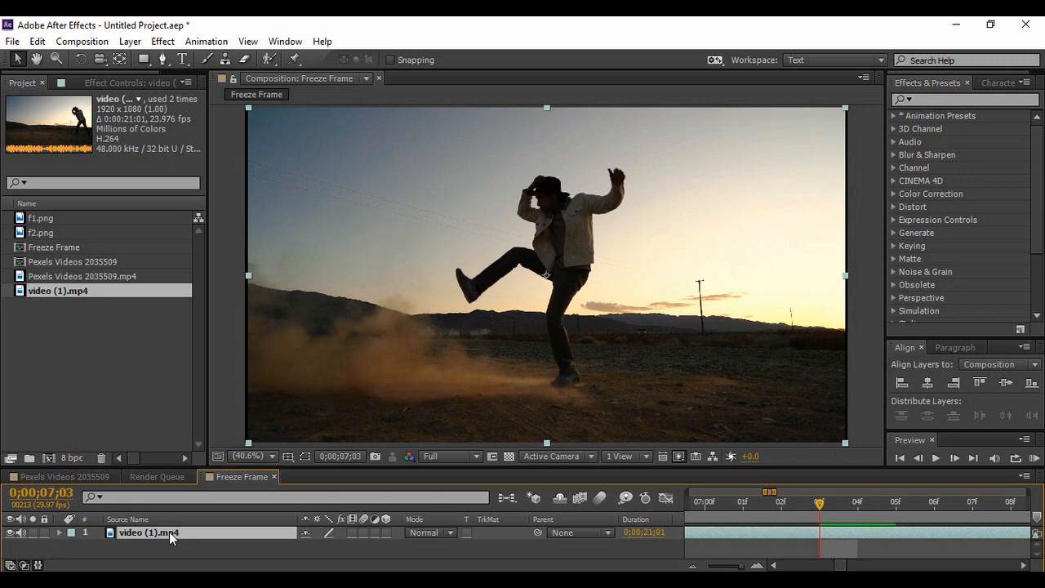
key("ctrl+shift+d")
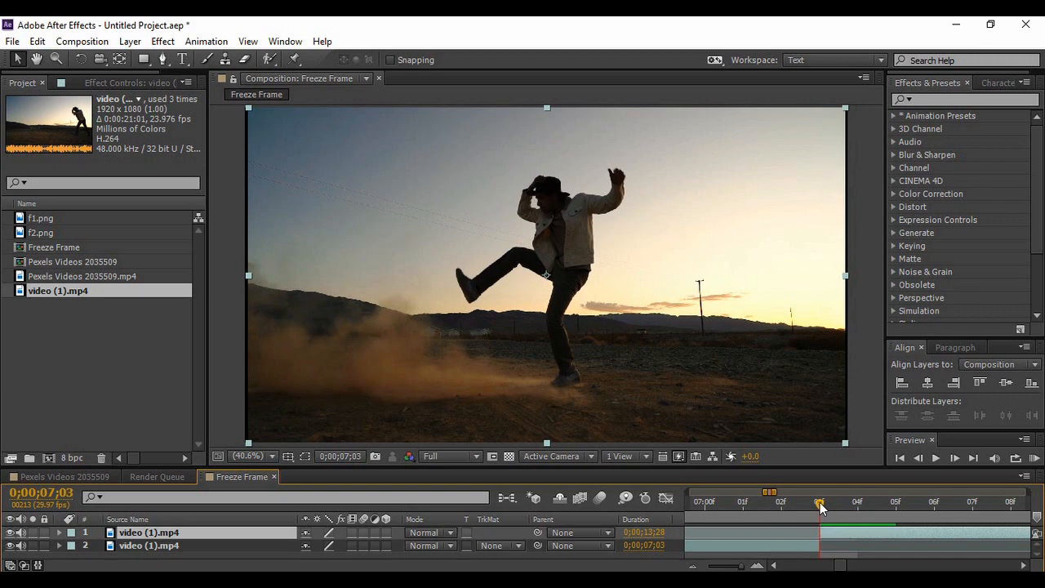
Step: Split the second part of the video layer at 0;00;11;16, on the standing pose
left_click(841, 504)
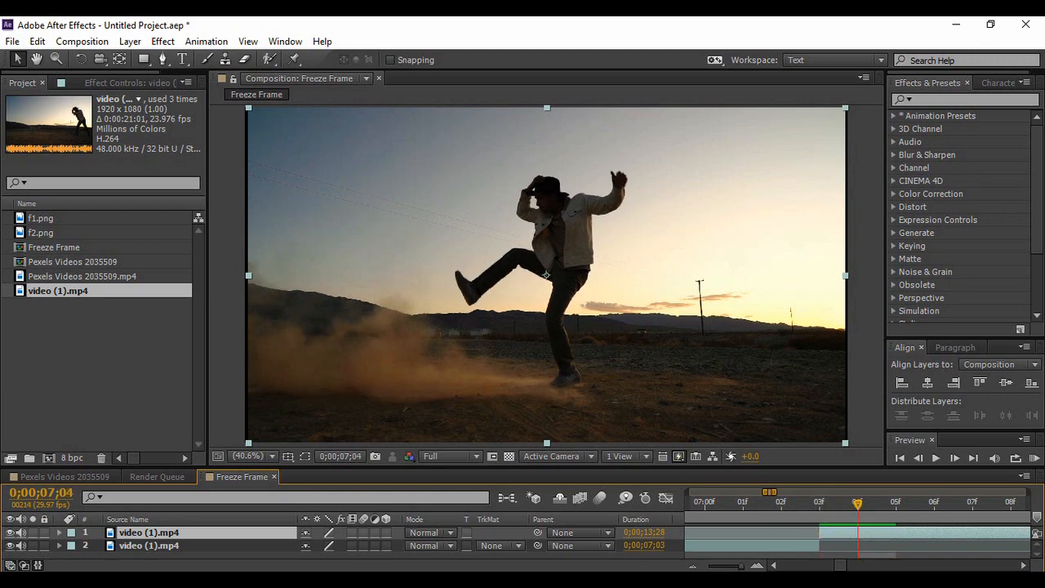
left_click_drag(741, 565, 692, 569)
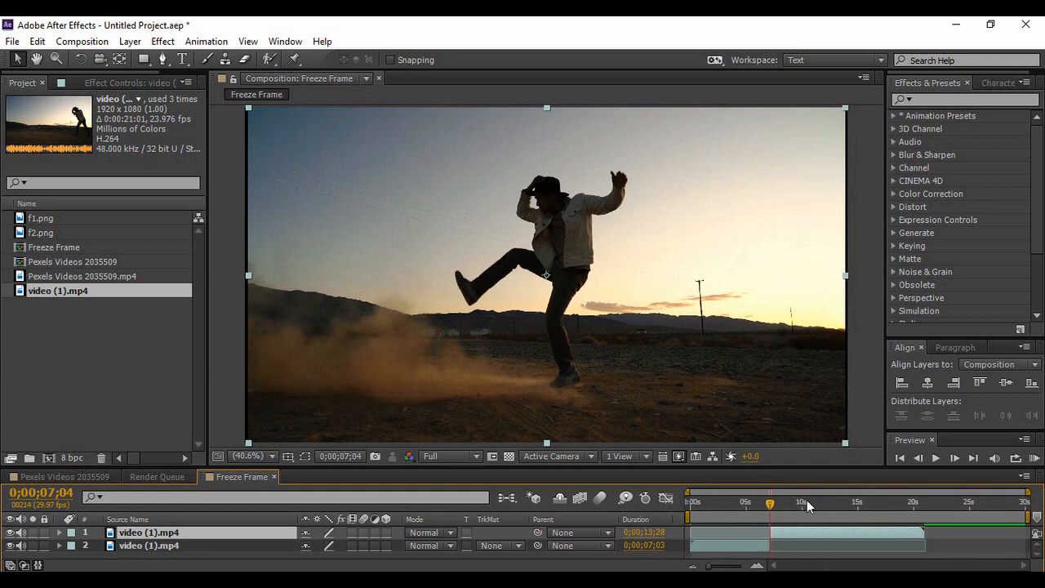
left_click_drag(771, 501, 822, 504)
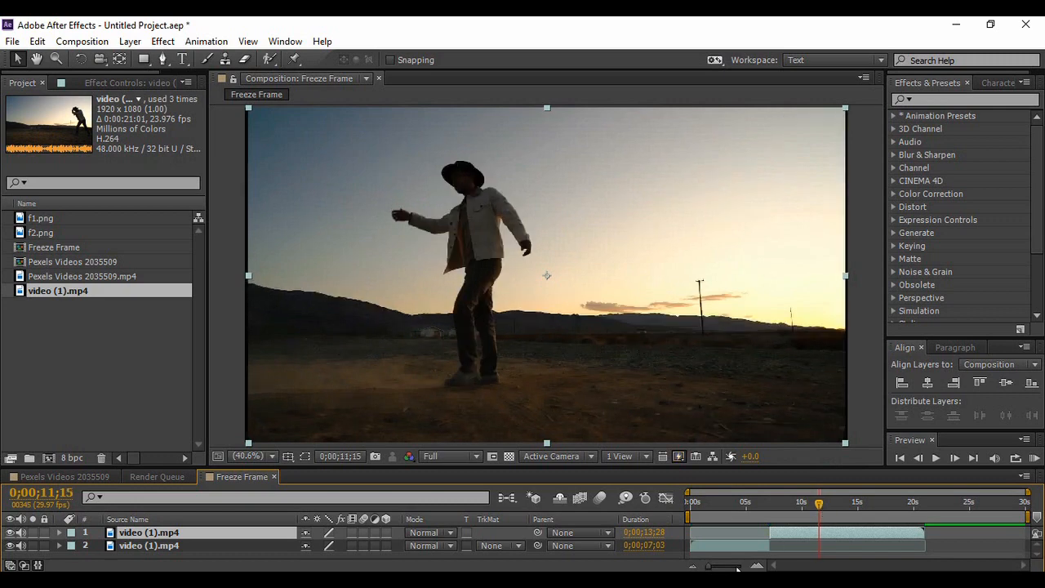
left_click_drag(708, 567, 746, 567)
left_click_drag(857, 503, 894, 508)
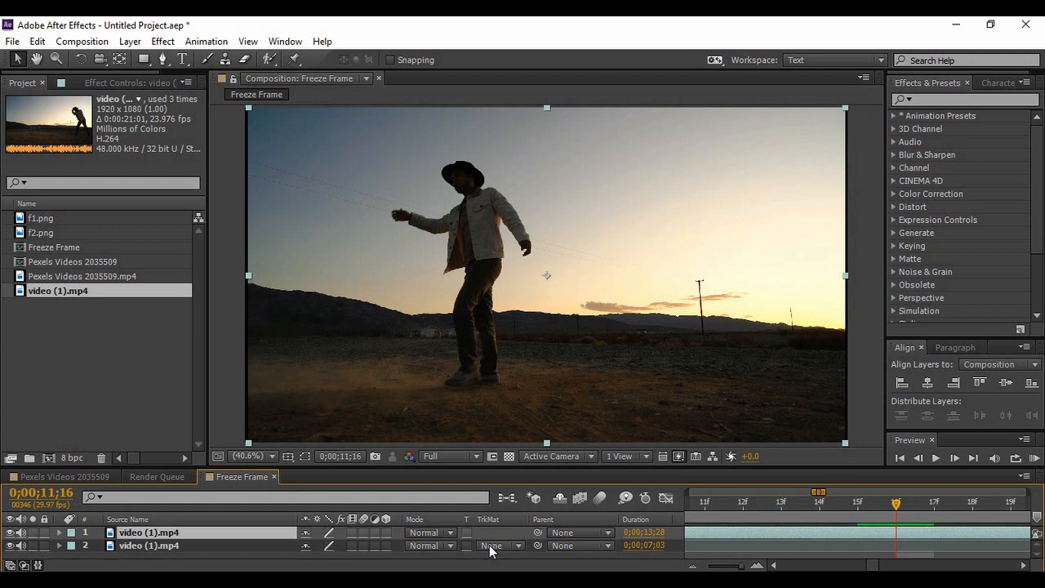
key("ctrl+shift+d")
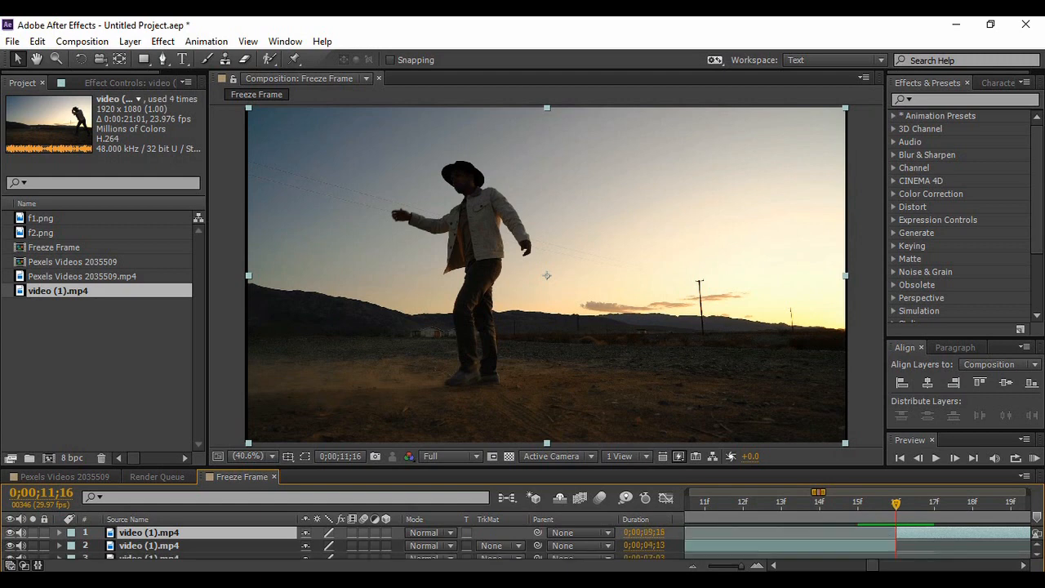
Step: Enlarge the timeline area to show all three layers and scrub through the split segments from the start
left_click_drag(662, 467, 677, 422)
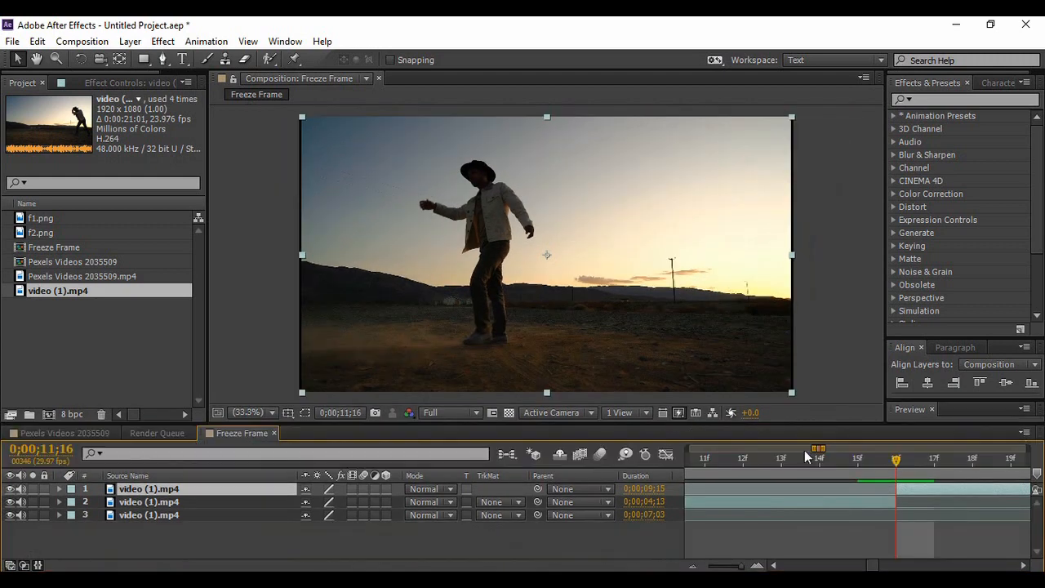
left_click_drag(742, 566, 707, 566)
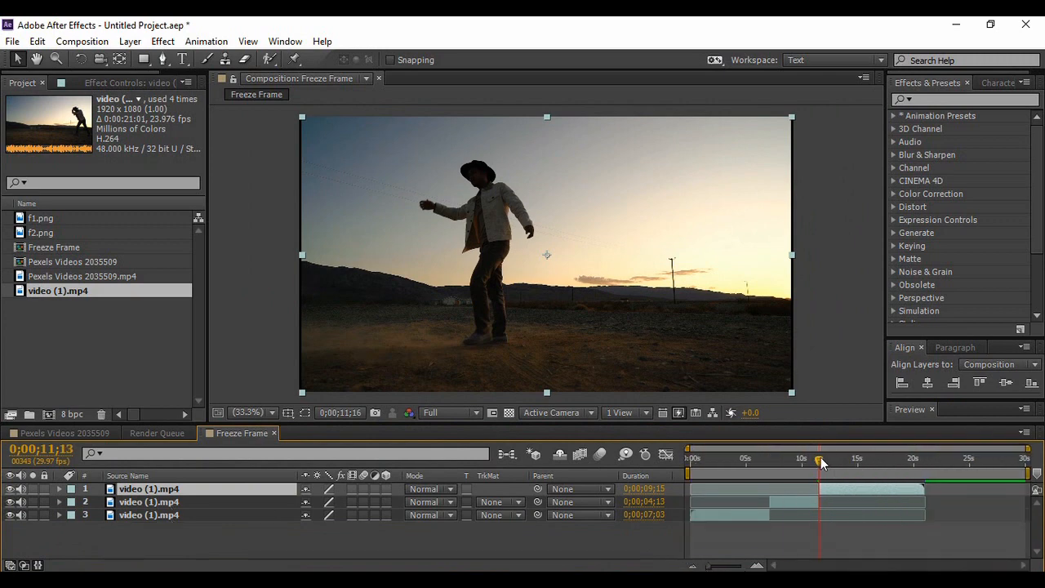
left_click_drag(821, 463, 692, 474)
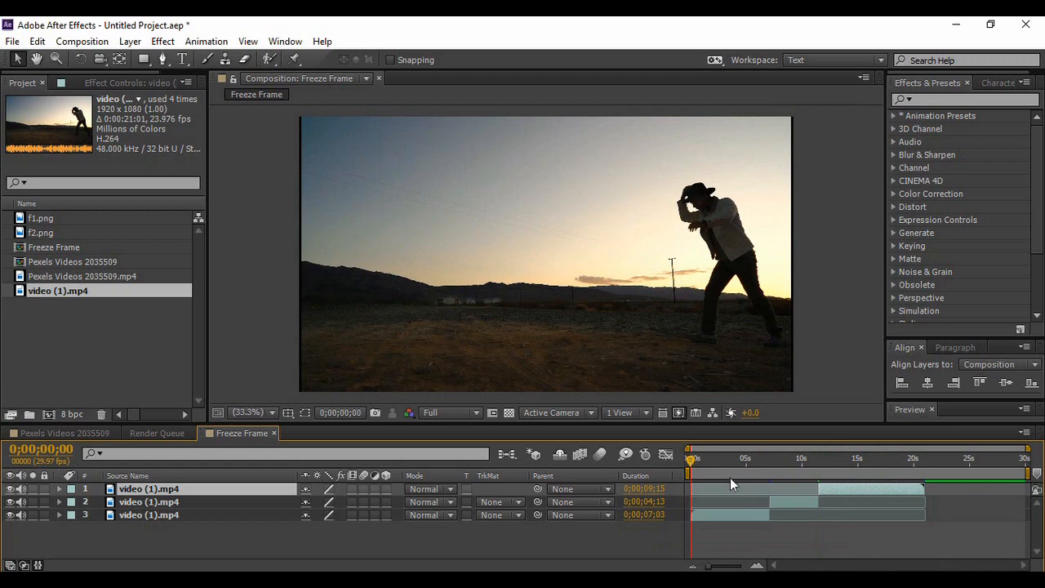
left_click_drag(690, 460, 822, 485)
Step: Apply Freeze Frame to the first video segment, layer 3, at 0;00;07;00
left_click_drag(750, 493, 770, 463)
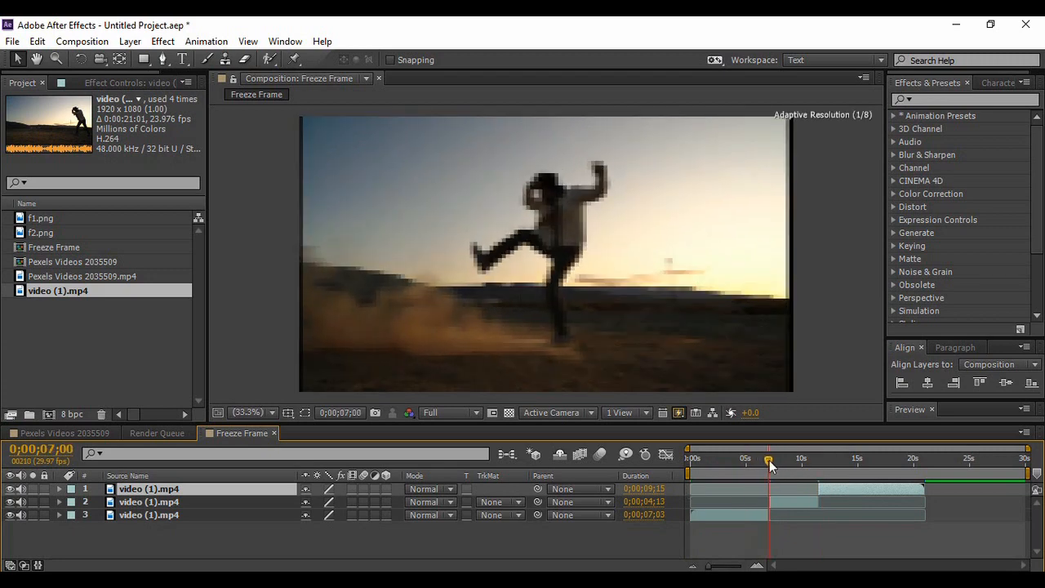
left_click(170, 516)
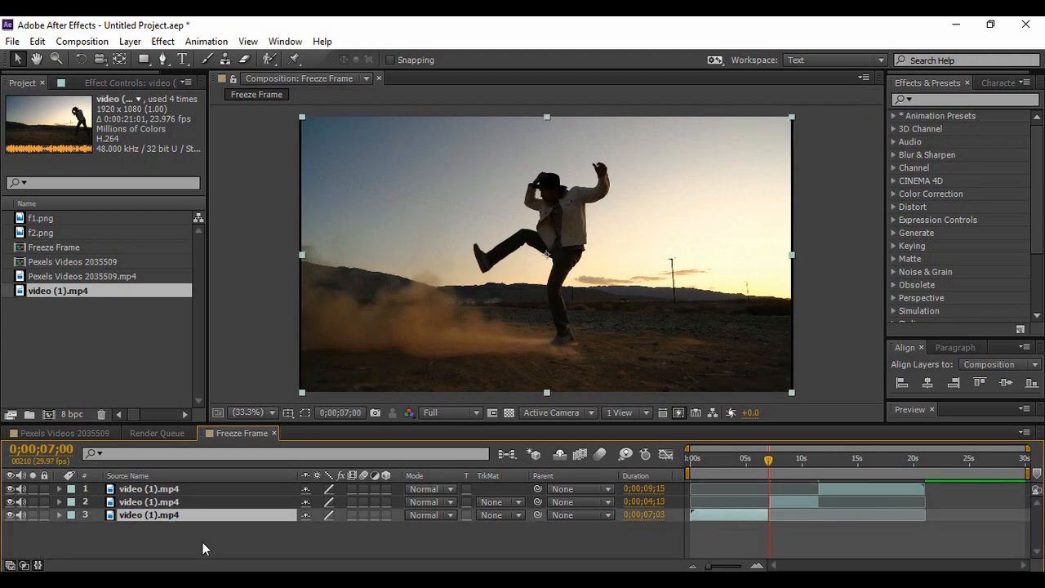
right_click(193, 519)
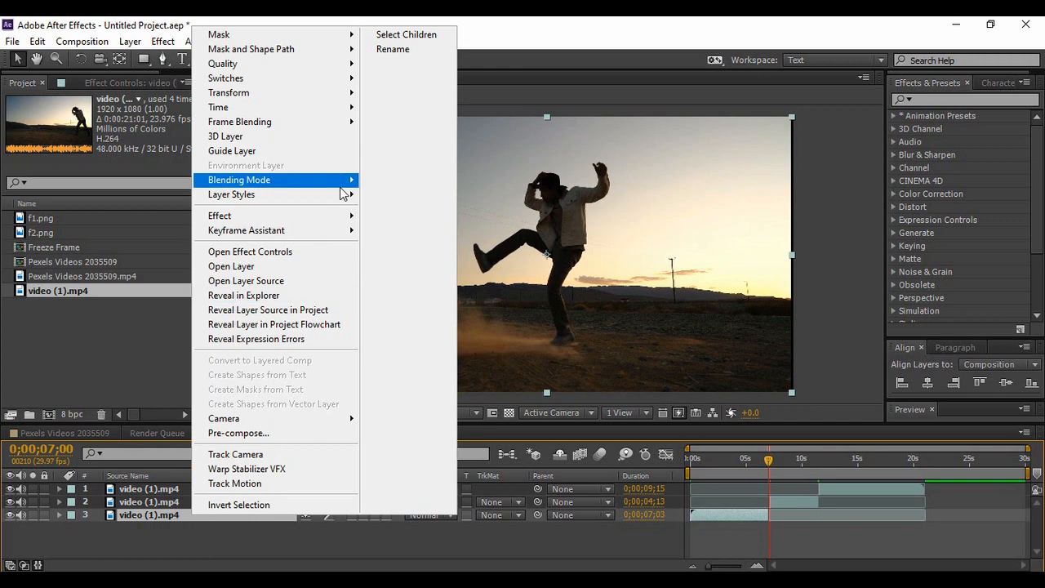
mouse_move(311, 109)
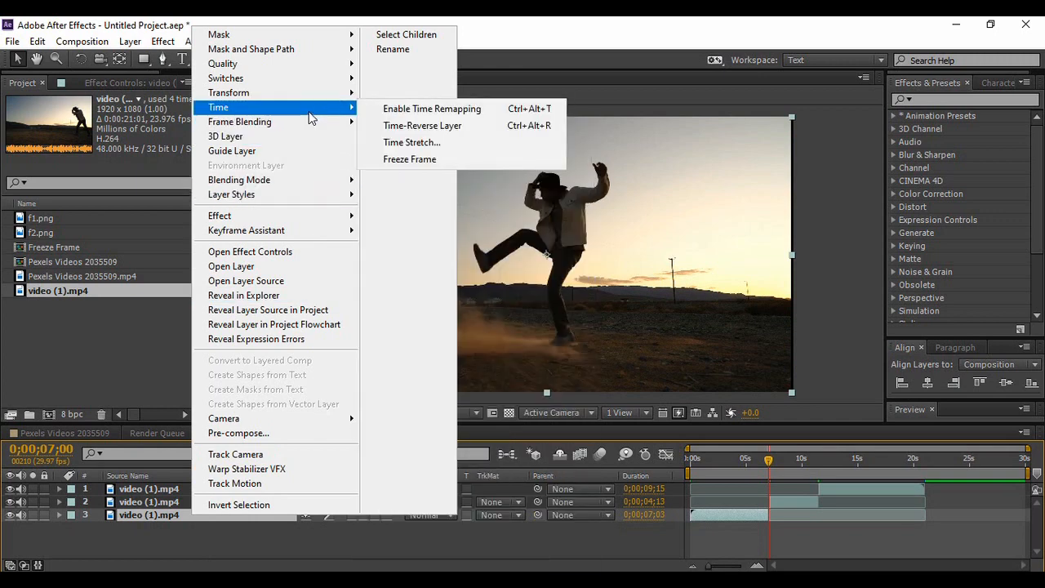
left_click(412, 160)
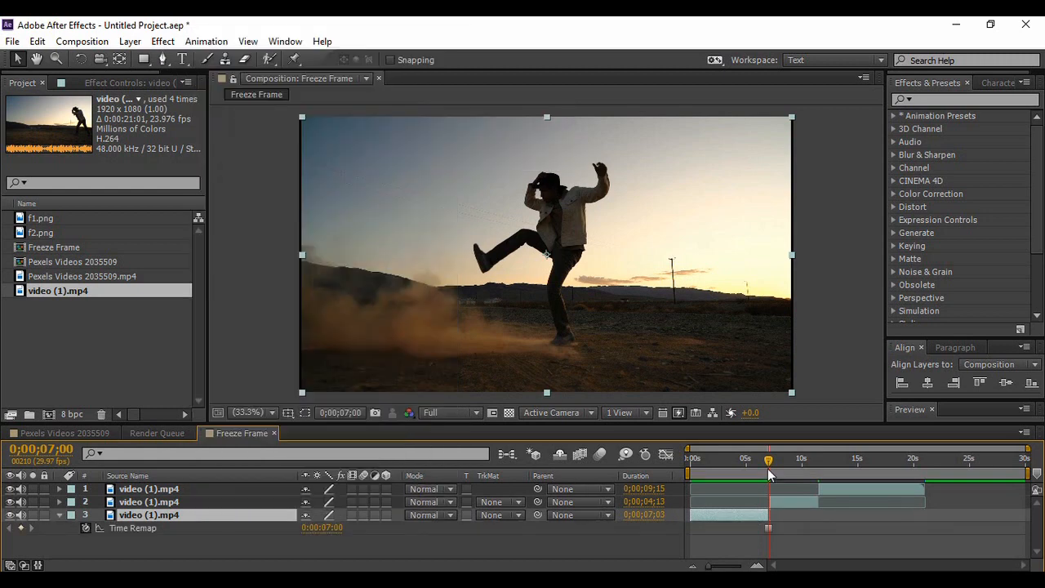
Step: Apply Freeze Frame to the second video segment, layer 2, at 0;00;11;16
left_click_drag(770, 464, 818, 465)
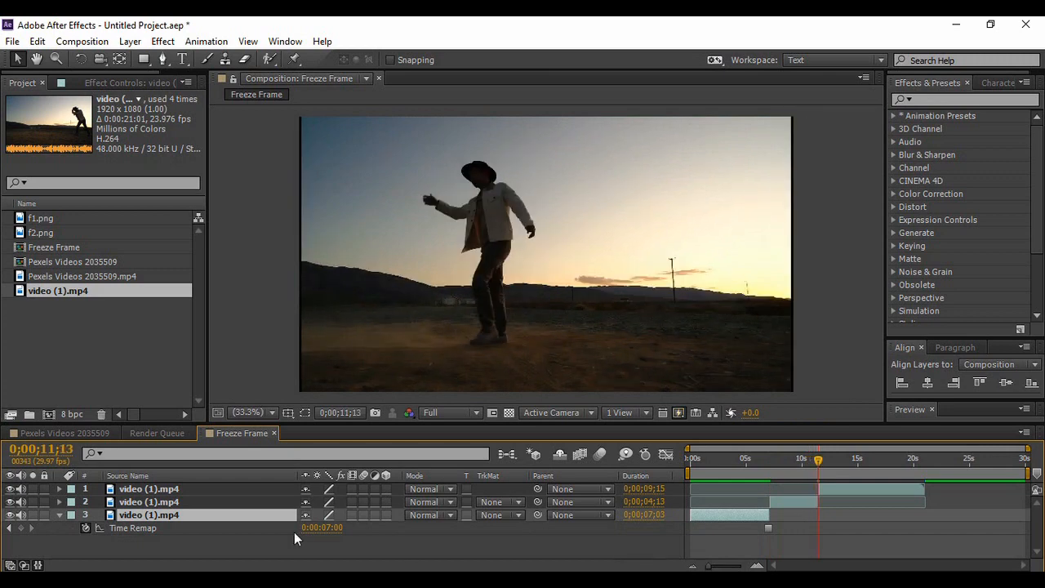
left_click(168, 503)
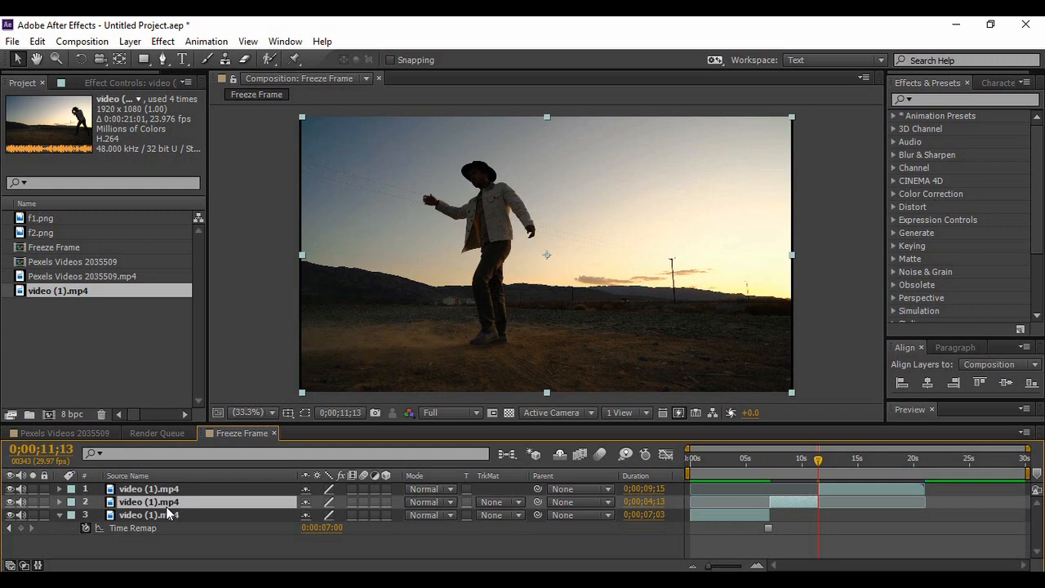
left_click(820, 467)
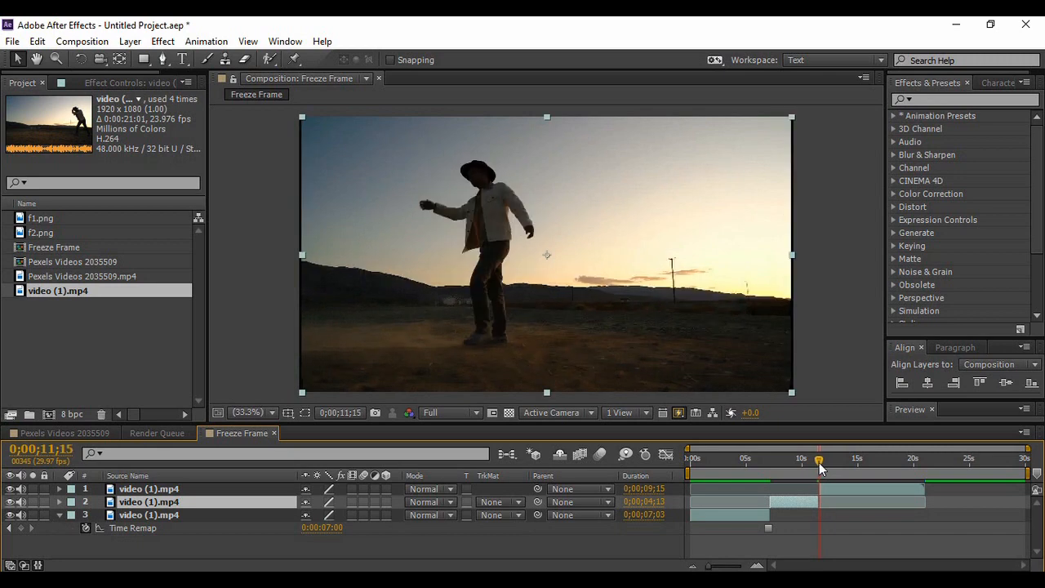
left_click_drag(820, 467, 818, 464)
left_click_drag(709, 566, 742, 566)
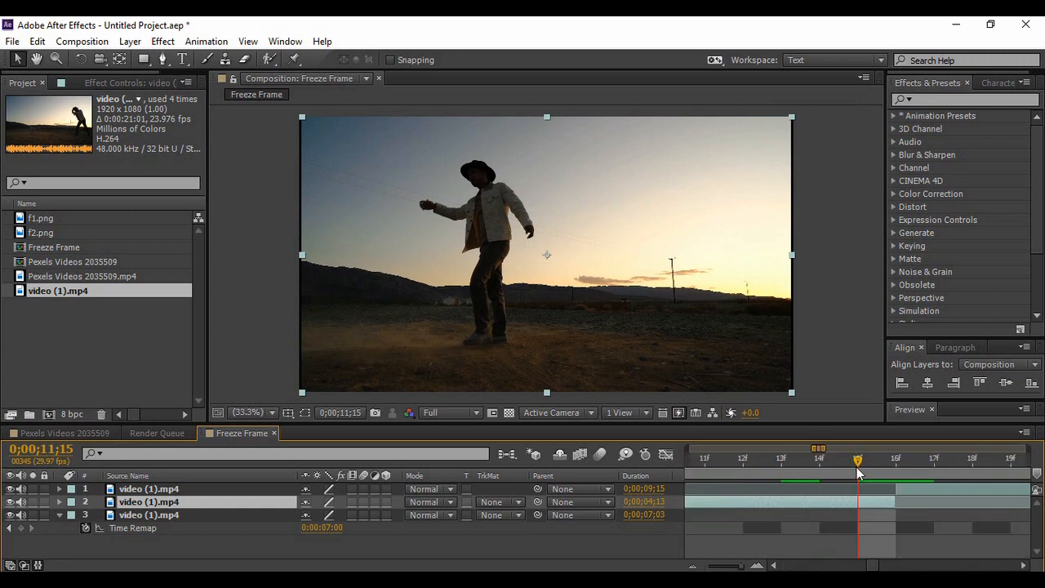
left_click_drag(857, 464, 892, 460)
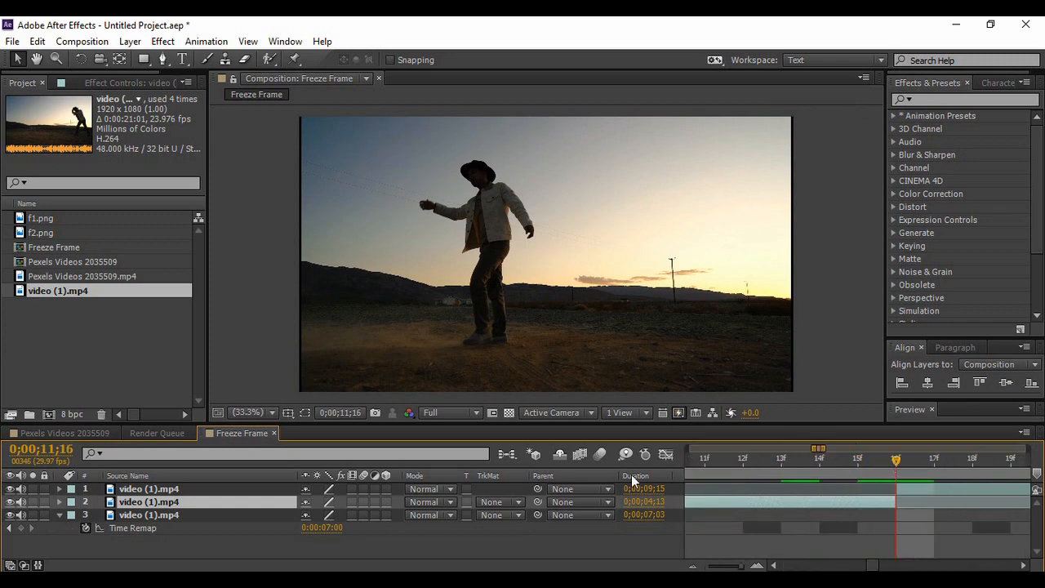
right_click(224, 504)
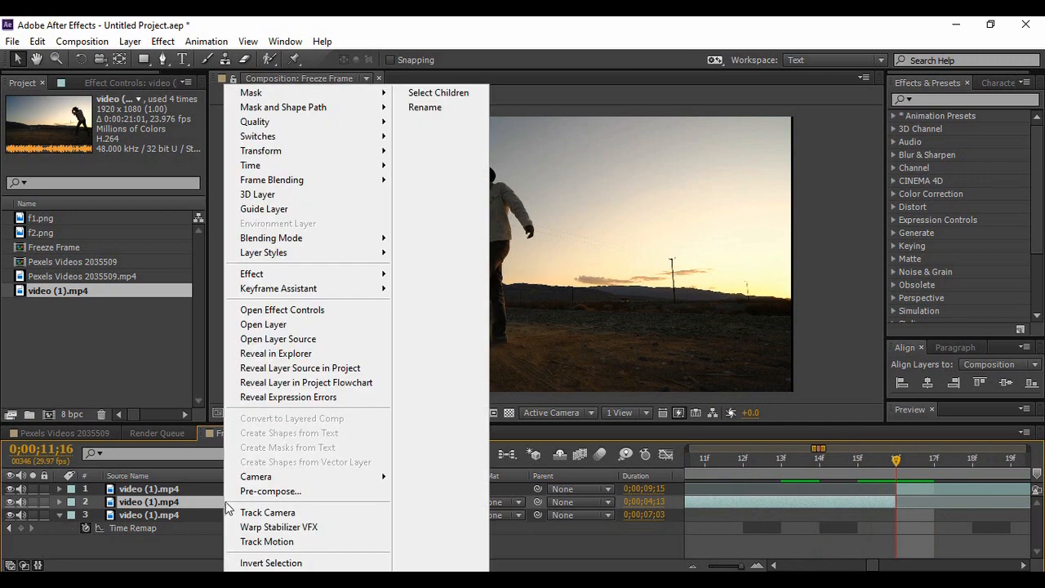
mouse_move(318, 171)
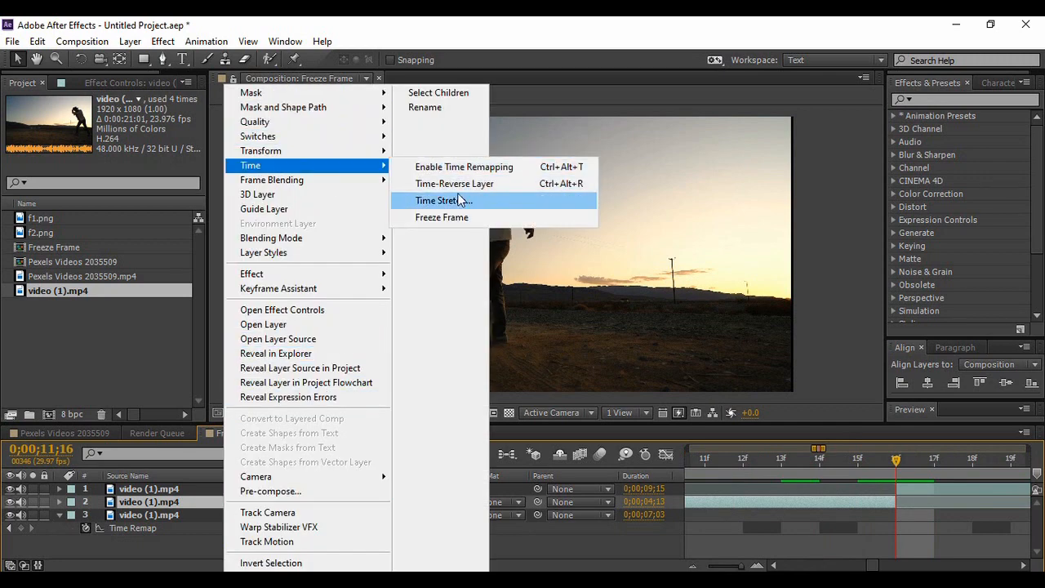
left_click(442, 217)
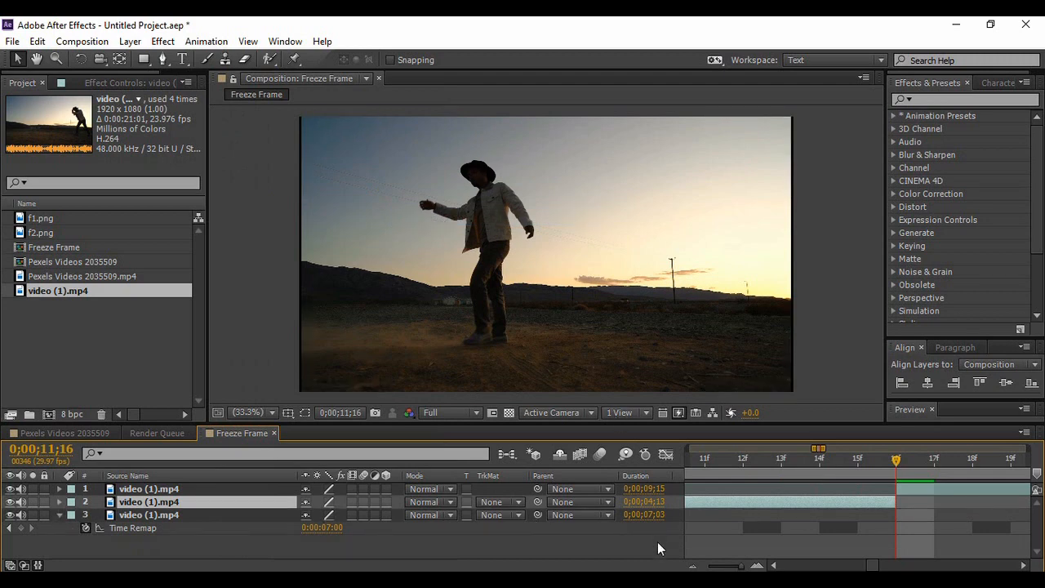
left_click_drag(742, 567, 711, 567)
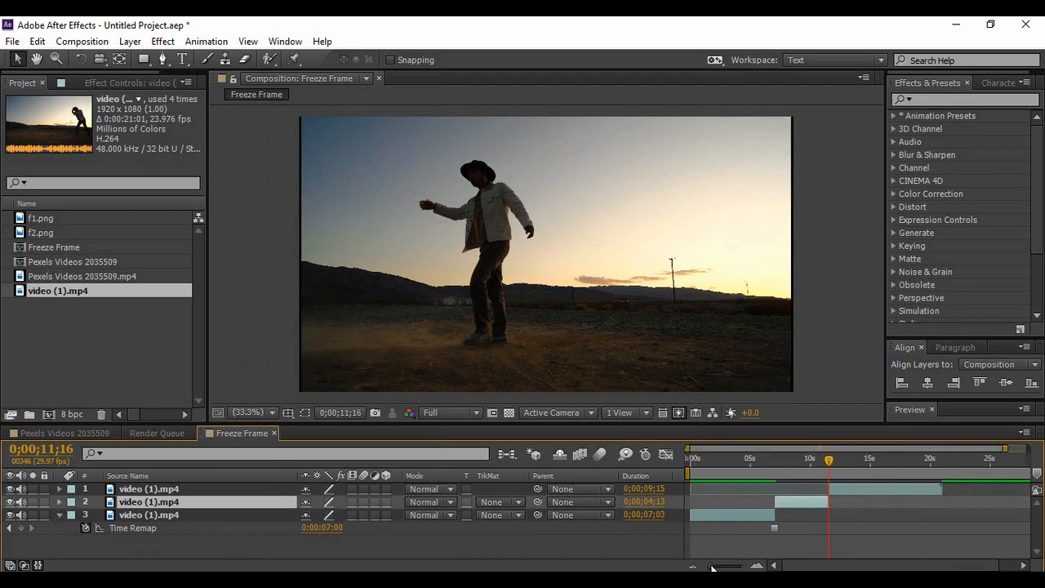
Step: Shift the Time Remap keyframe of the first segment, layer 3, to the segment's end at 0;00;07;03
left_click_drag(828, 460, 767, 469)
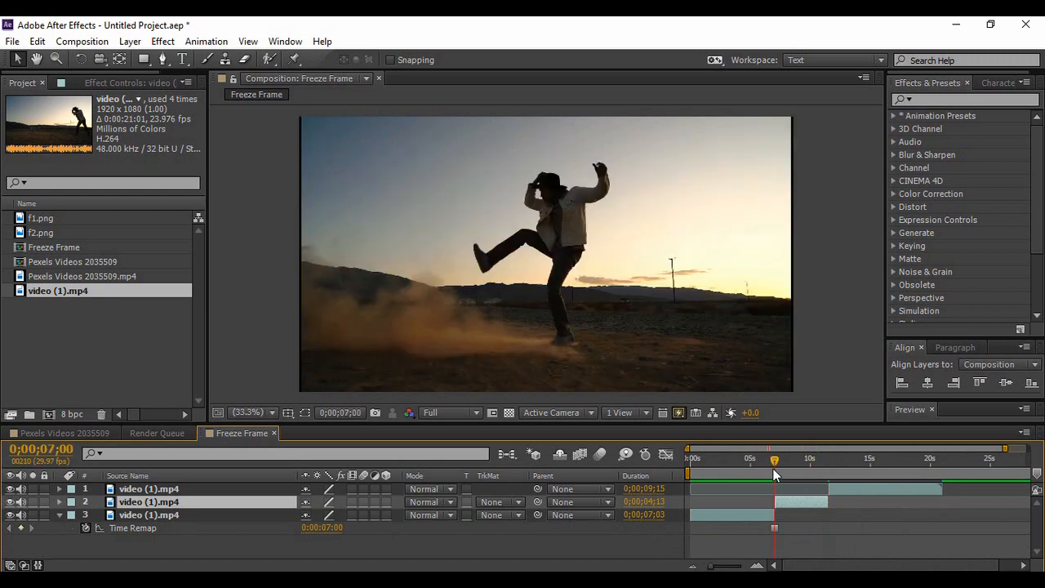
left_click_drag(713, 566, 747, 567)
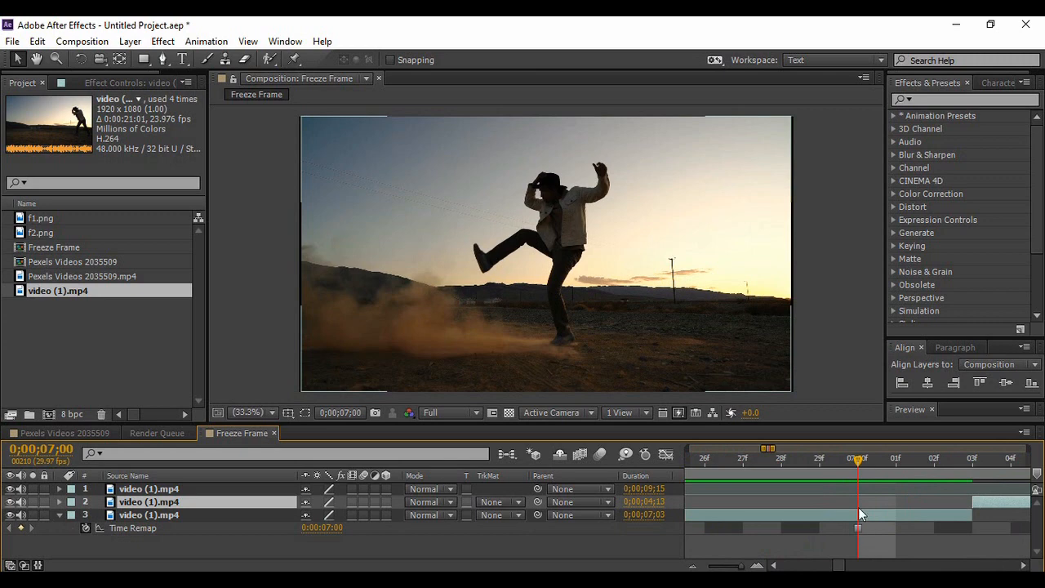
left_click_drag(857, 460, 976, 469)
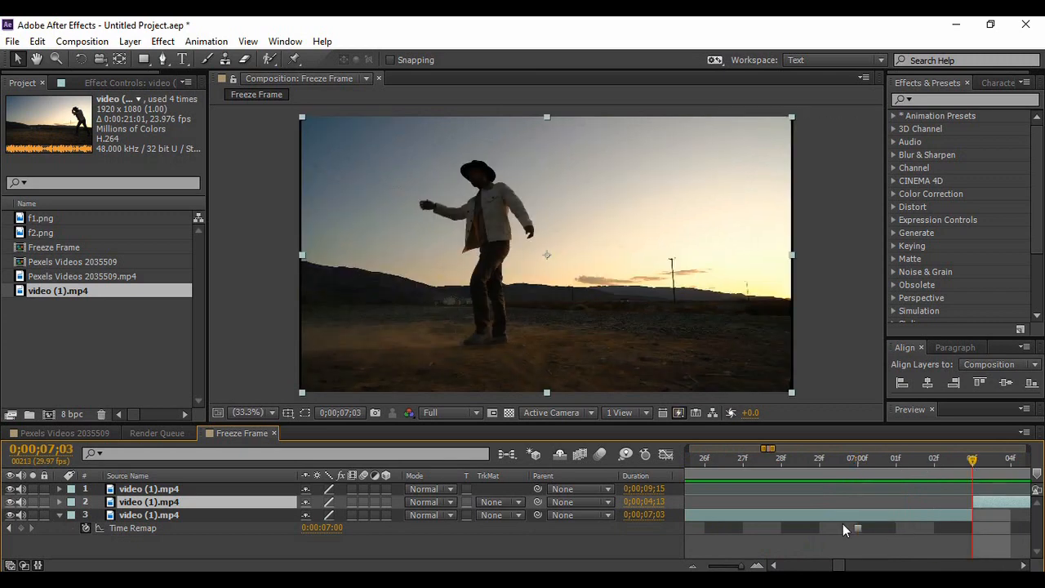
left_click_drag(858, 527, 915, 529)
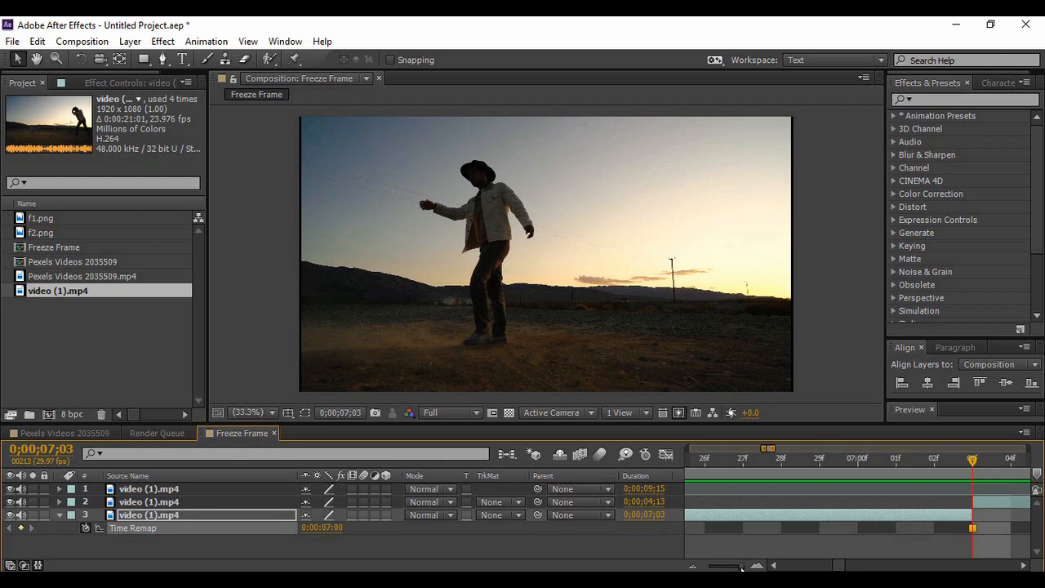
left_click_drag(742, 565, 702, 567)
Step: Reveal the playback controls and preview the composition from the start through both frozen segments into the moving clip
left_click_drag(770, 460, 692, 460)
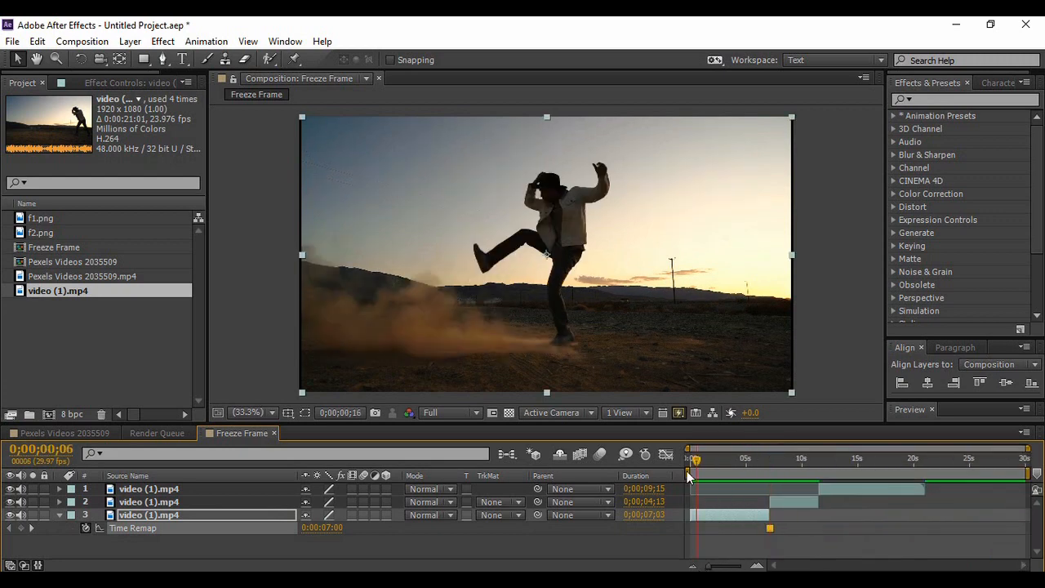
left_click(629, 539)
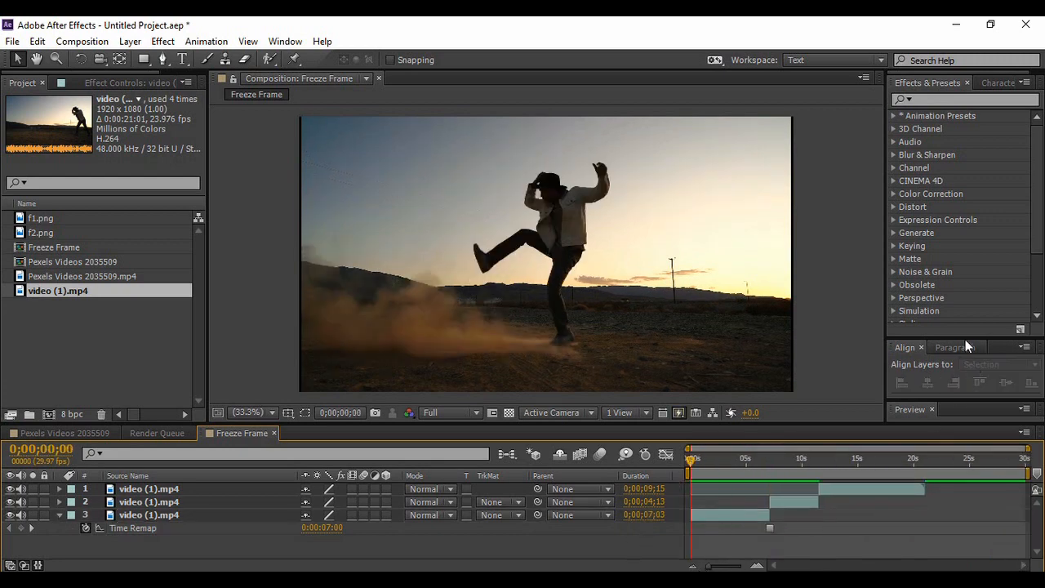
left_click_drag(965, 401, 969, 385)
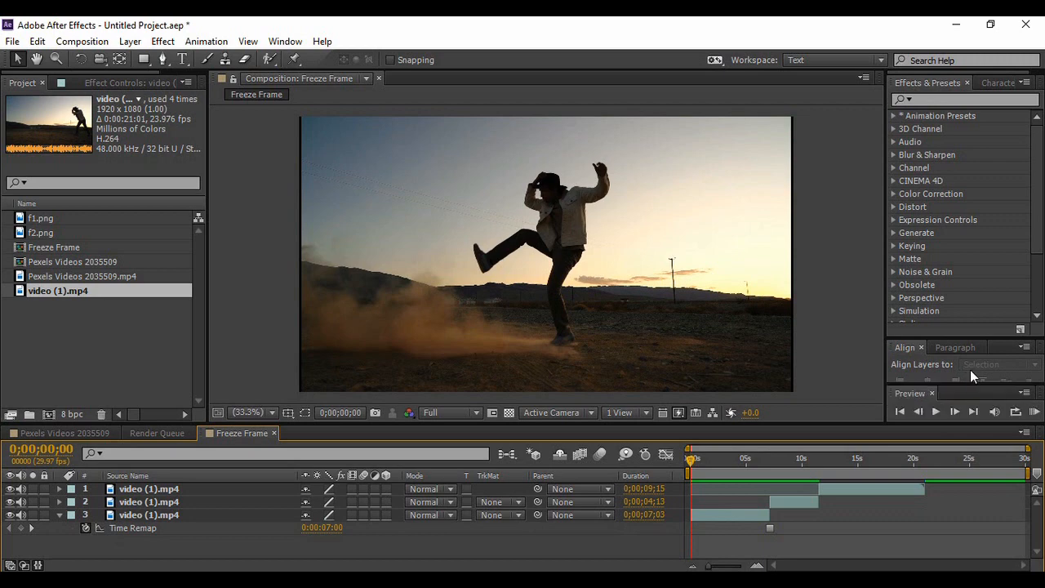
left_click(939, 412)
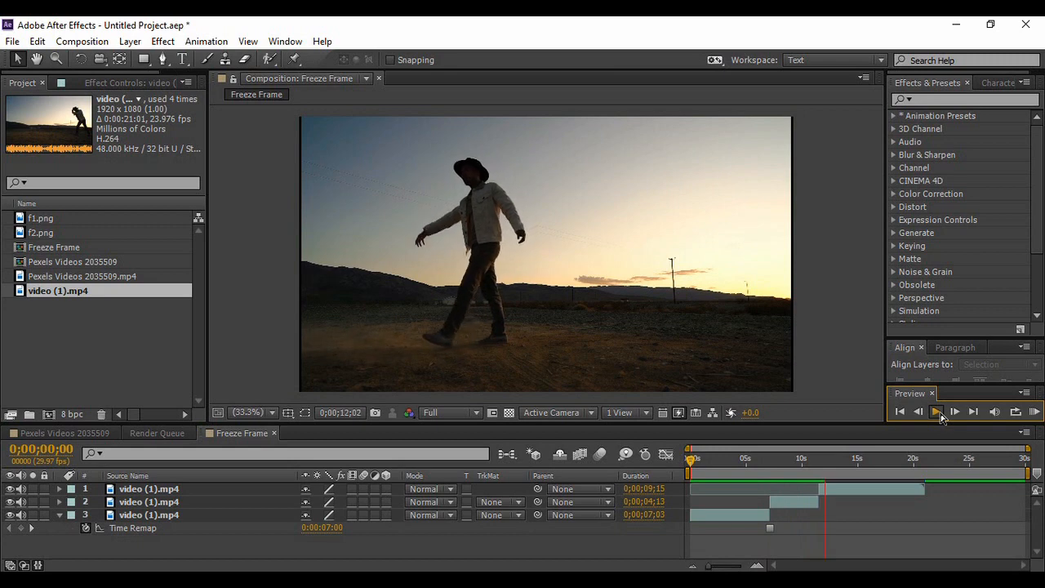
left_click(938, 412)
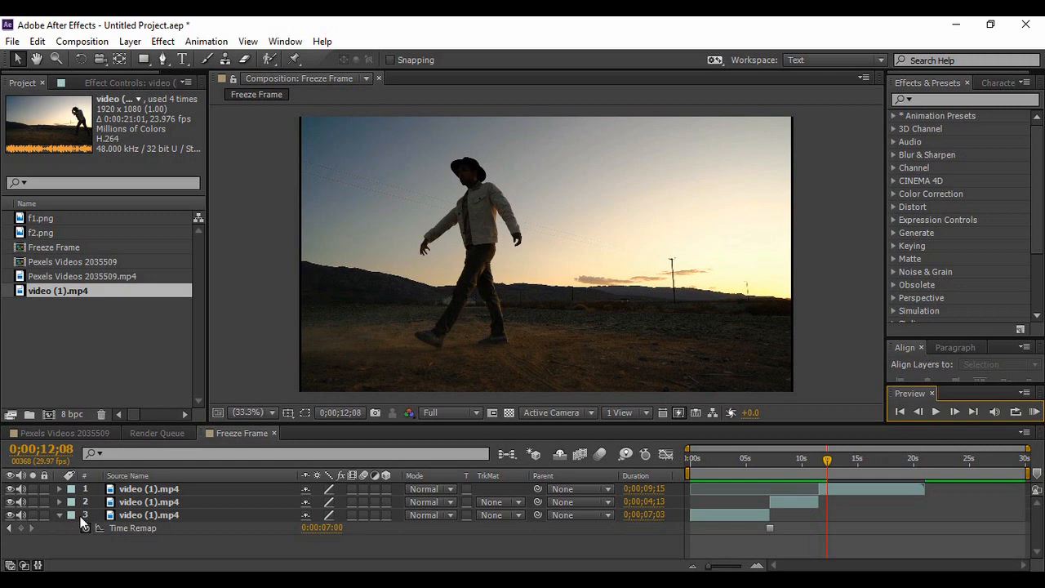
Step: Collapse the properties of layer 3 and return the current time to 0;00;00;00
left_click(60, 515)
left_click(161, 514)
left_click(162, 502)
left_click(165, 515)
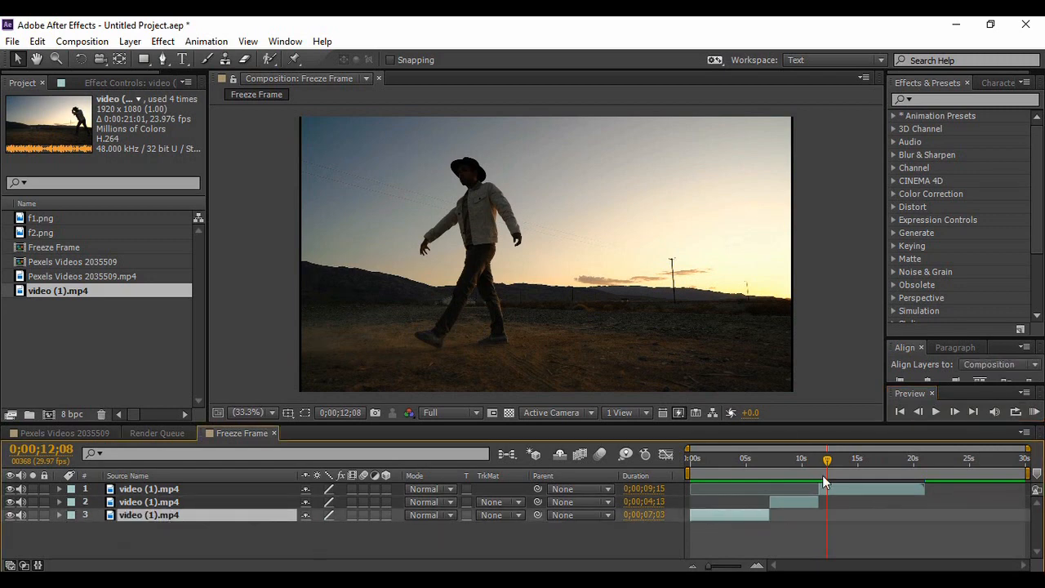
left_click_drag(827, 460, 660, 483)
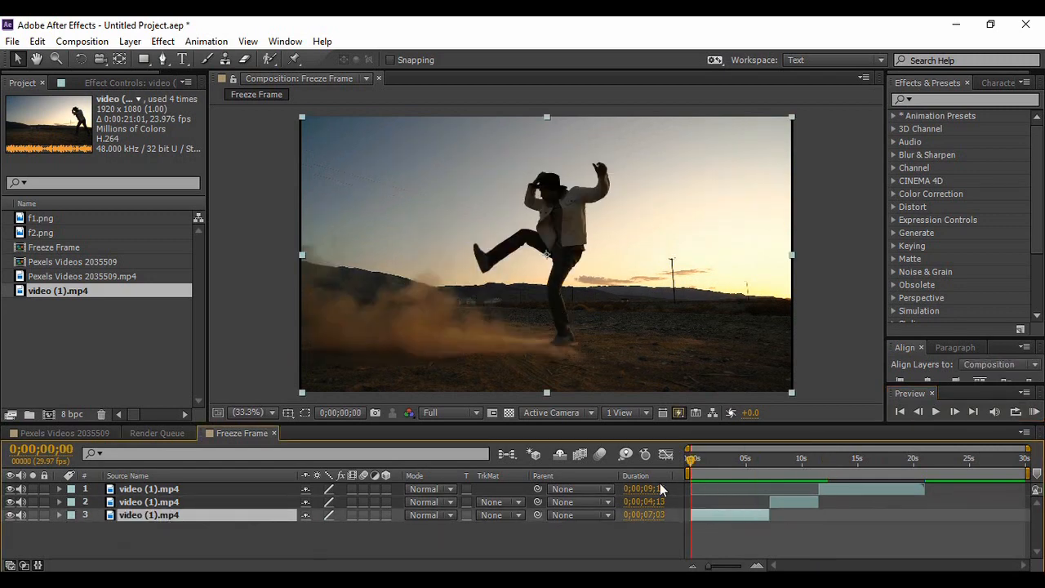
Step: Rename the first frozen segment, layer 3, as Frame1
left_click(555, 547)
left_click(193, 516)
right_click(172, 516)
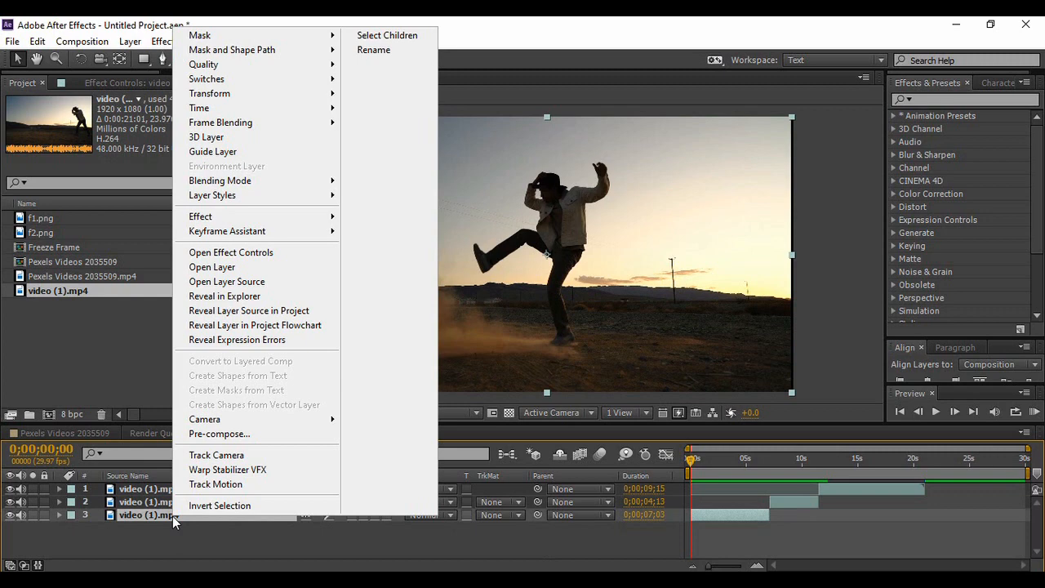
left_click(373, 49)
type("Frame1")
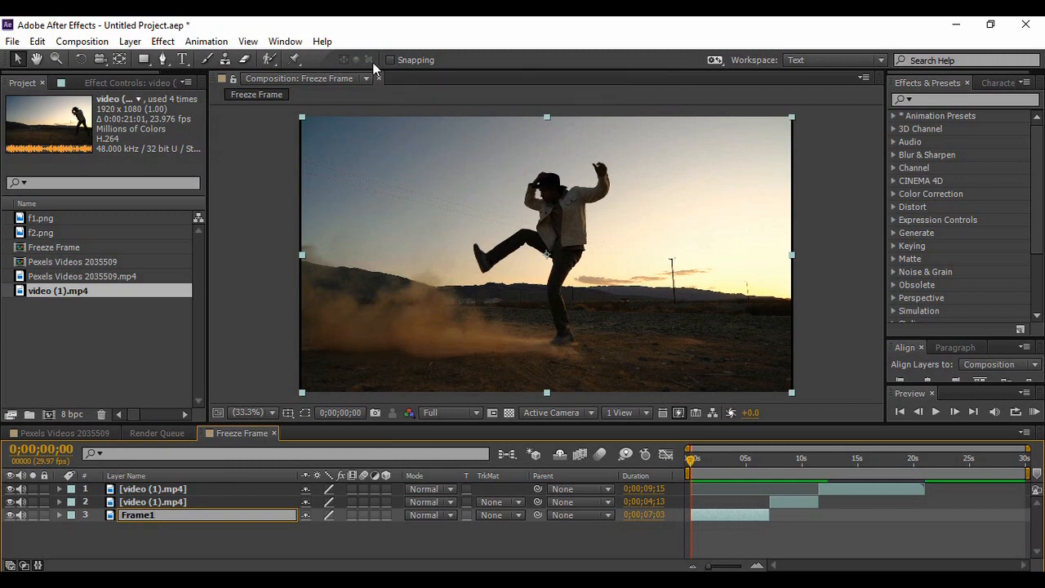
left_click(200, 536)
Step: Rename the second frozen segment, layer 2, as Frame 2 and the remaining clip, layer 1, as video
right_click(184, 505)
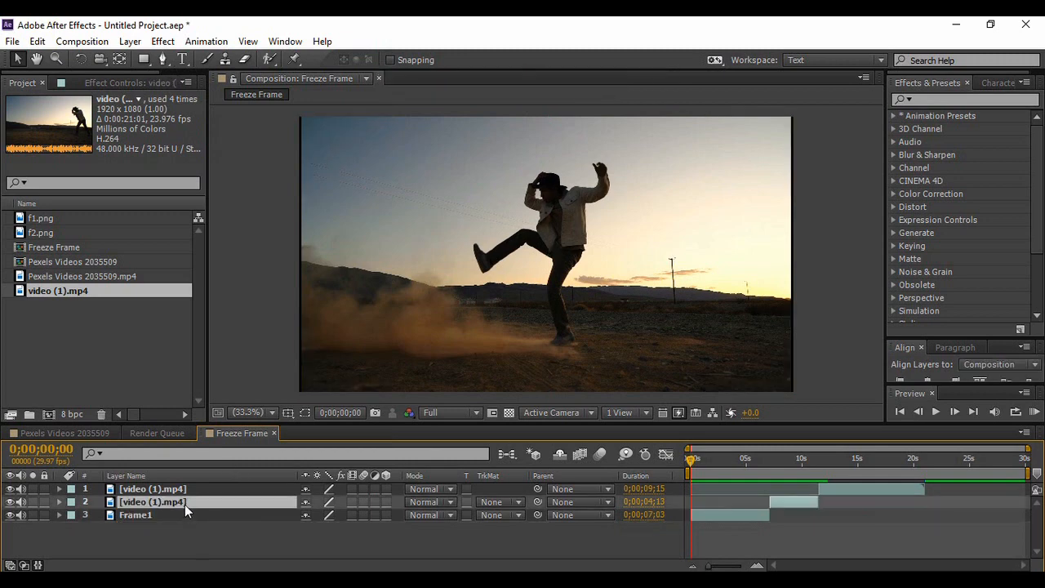
left_click(387, 107)
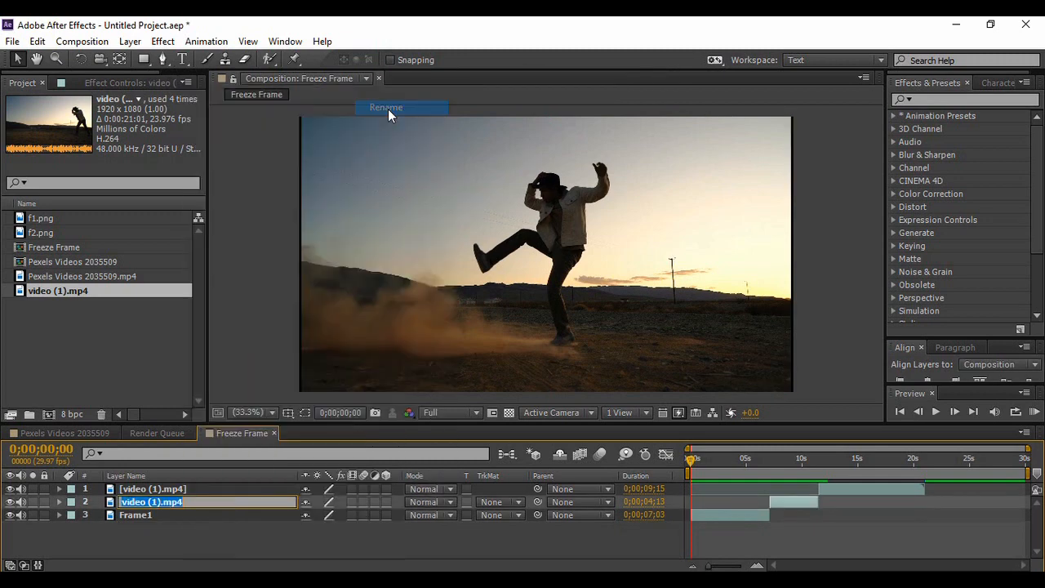
type("Frame 2")
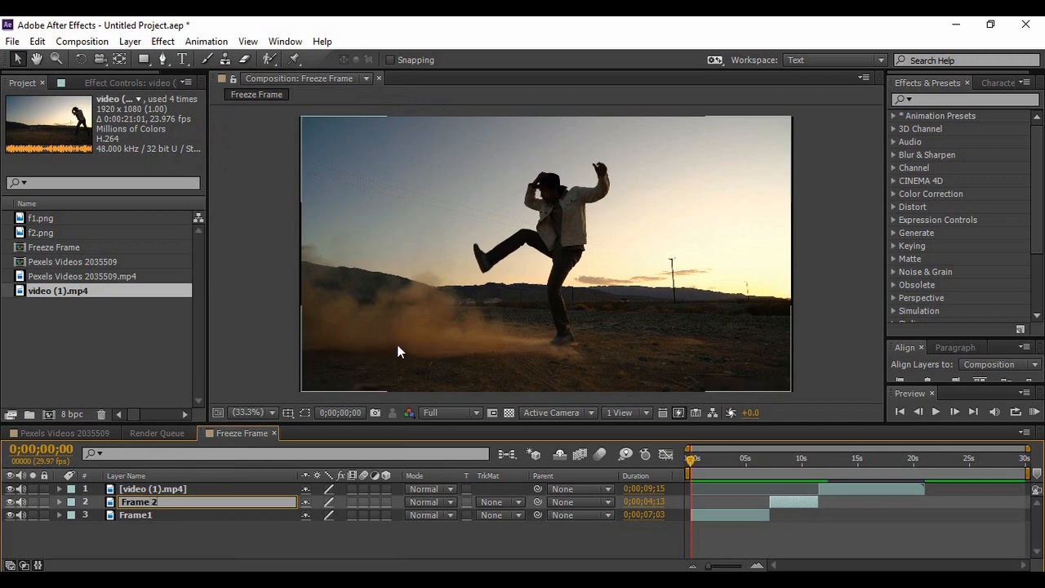
right_click(175, 490)
left_click(383, 112)
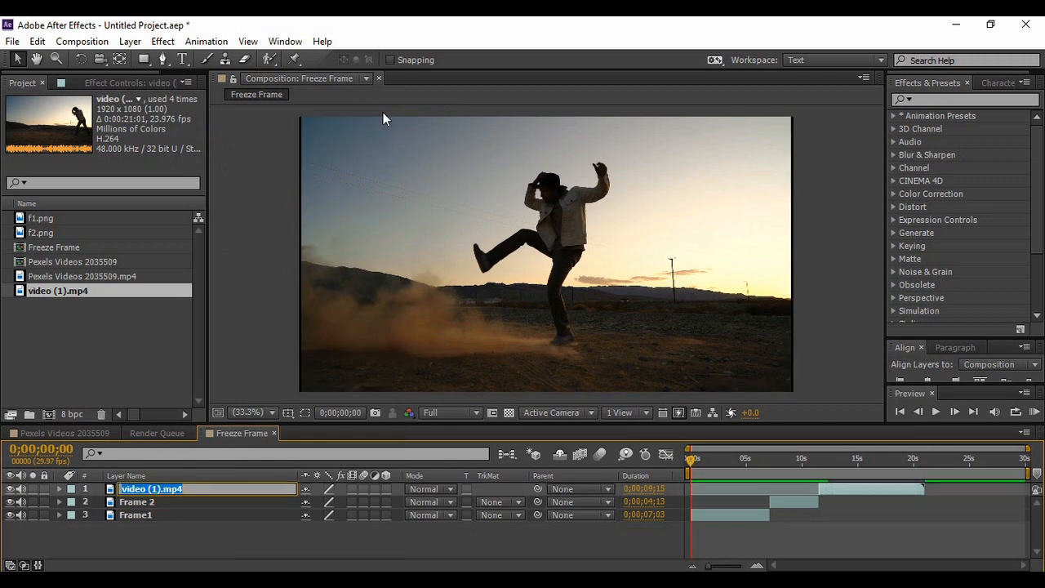
type("vi")
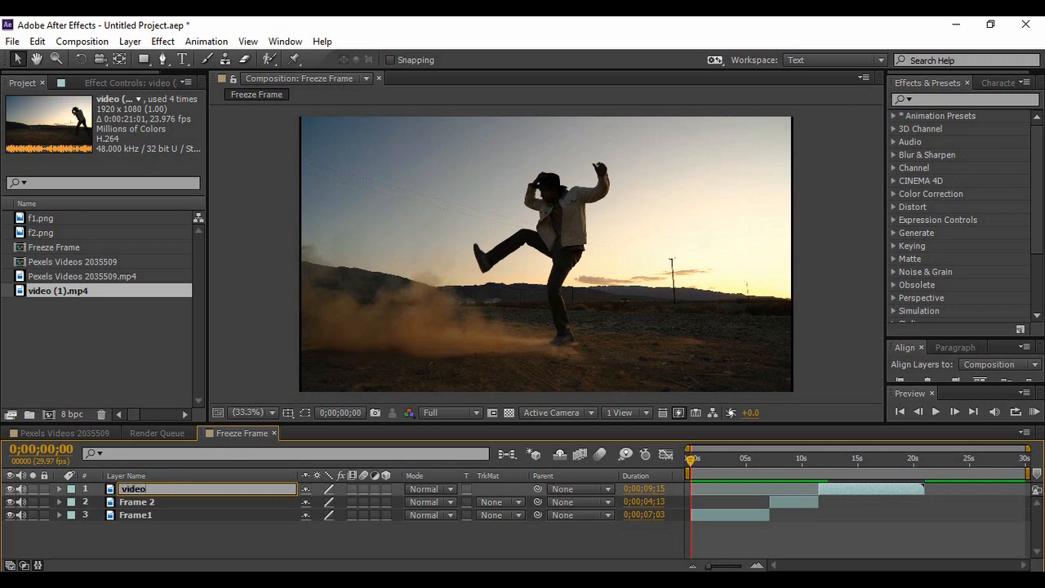
type("deo")
left_click(695, 482)
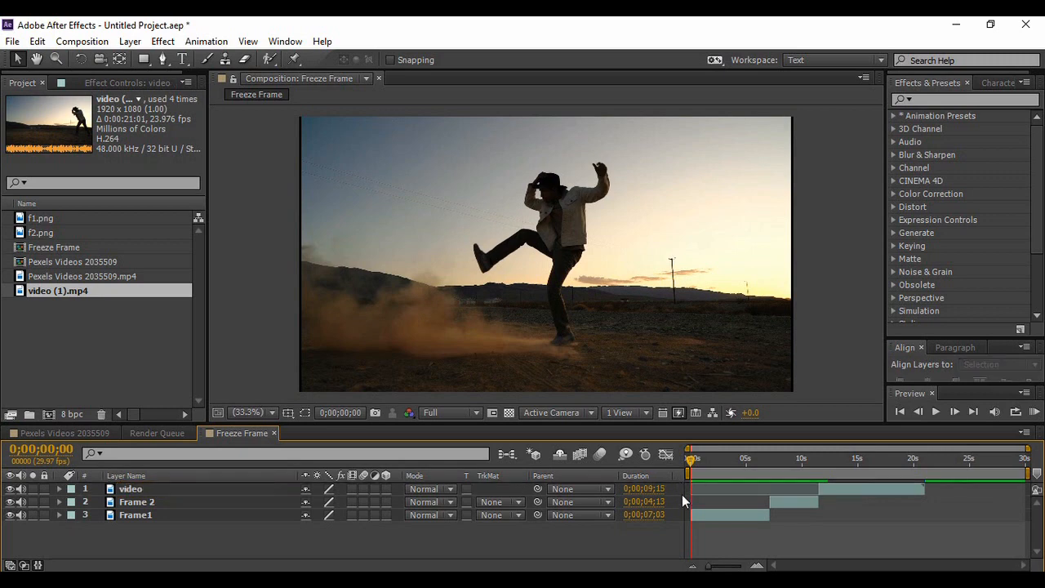
Step: Start a Pen mask on the Frame1 layer at the raised boot's toe and trace its sole to the heel
left_click(147, 515)
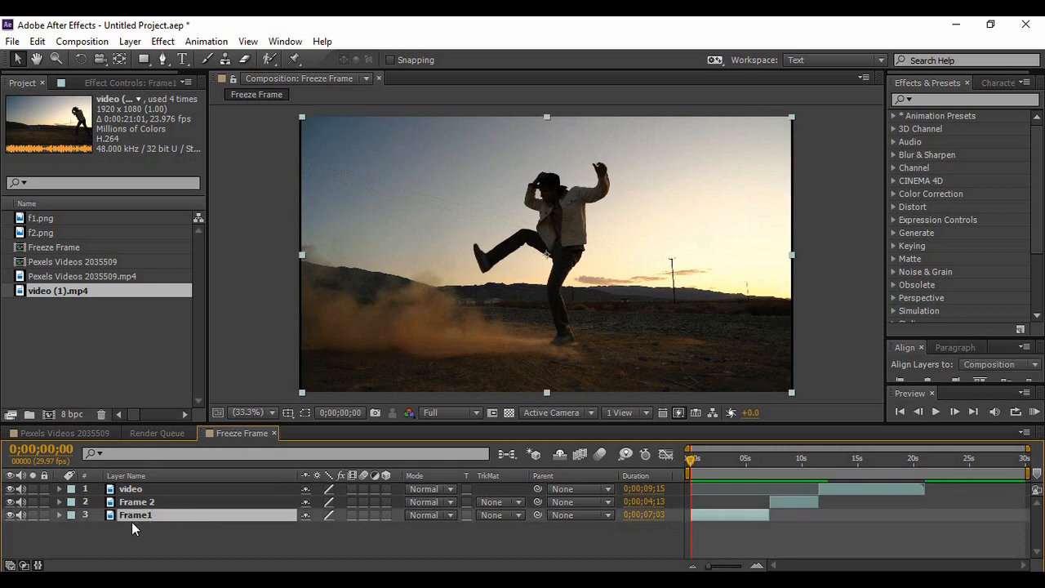
left_click(163, 58)
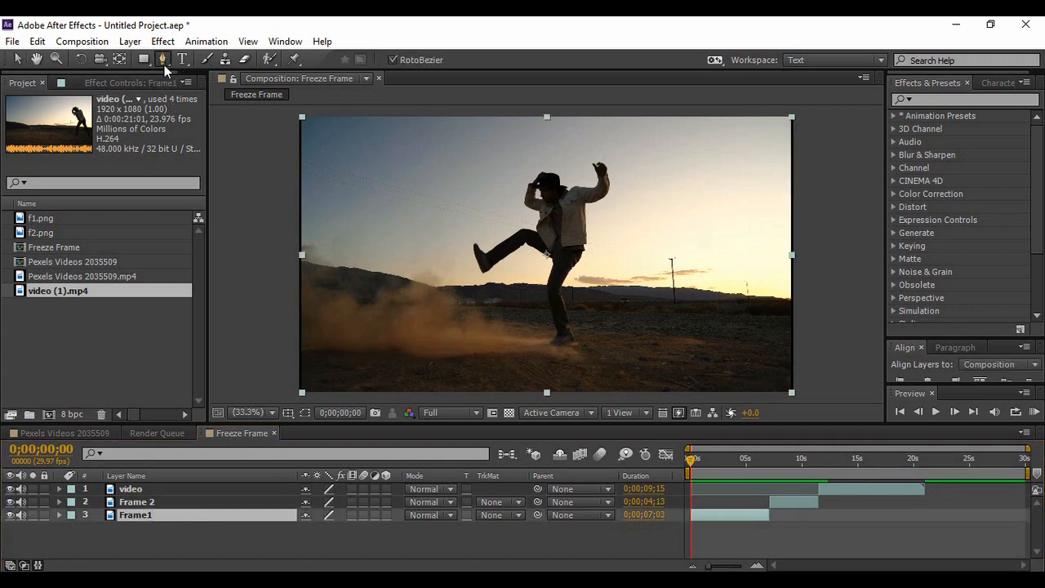
left_click(245, 413)
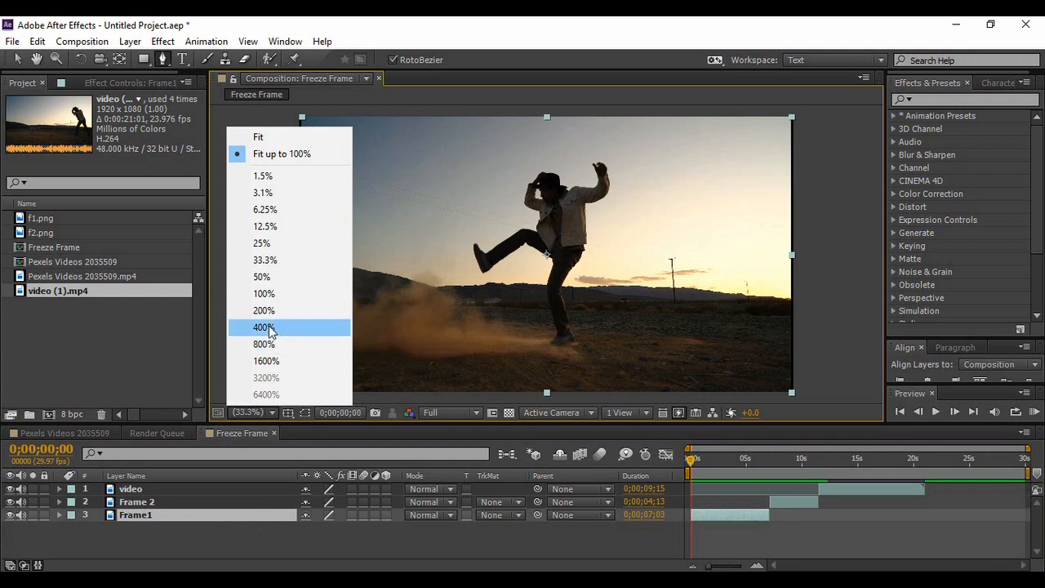
left_click(265, 328)
left_click(253, 414)
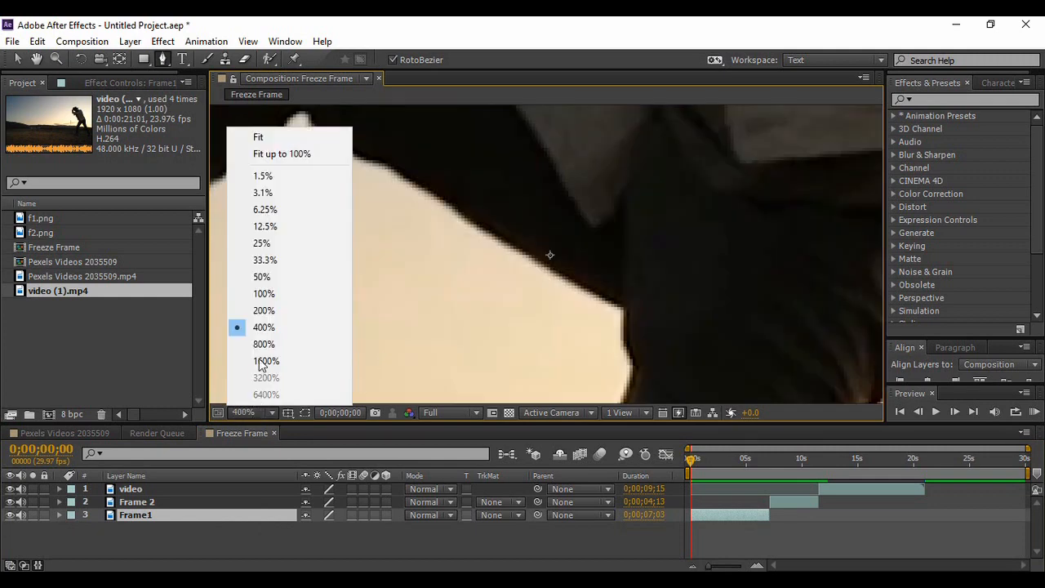
left_click(258, 294)
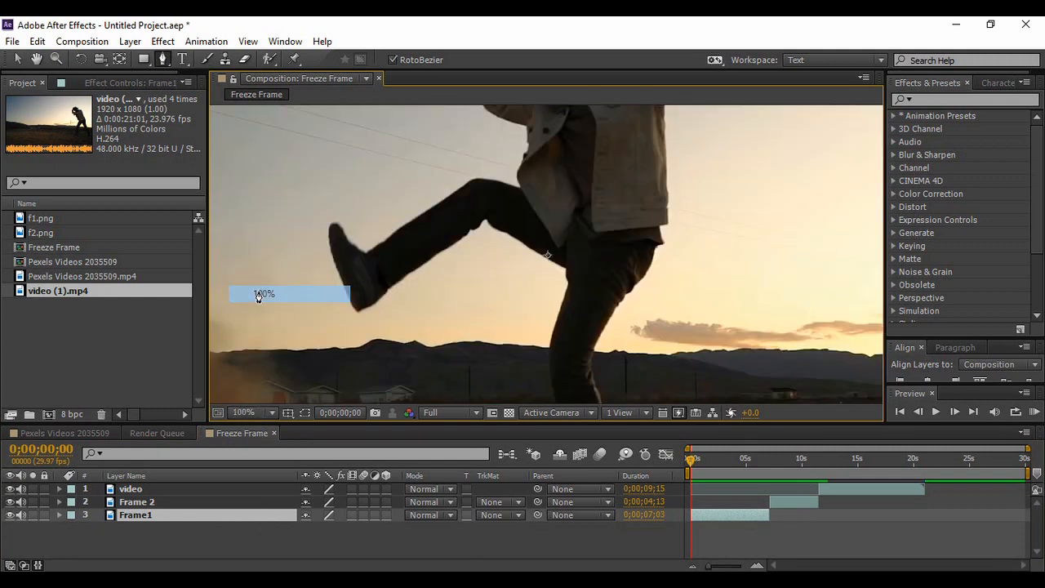
left_click(331, 222)
left_click(329, 247)
left_click(336, 273)
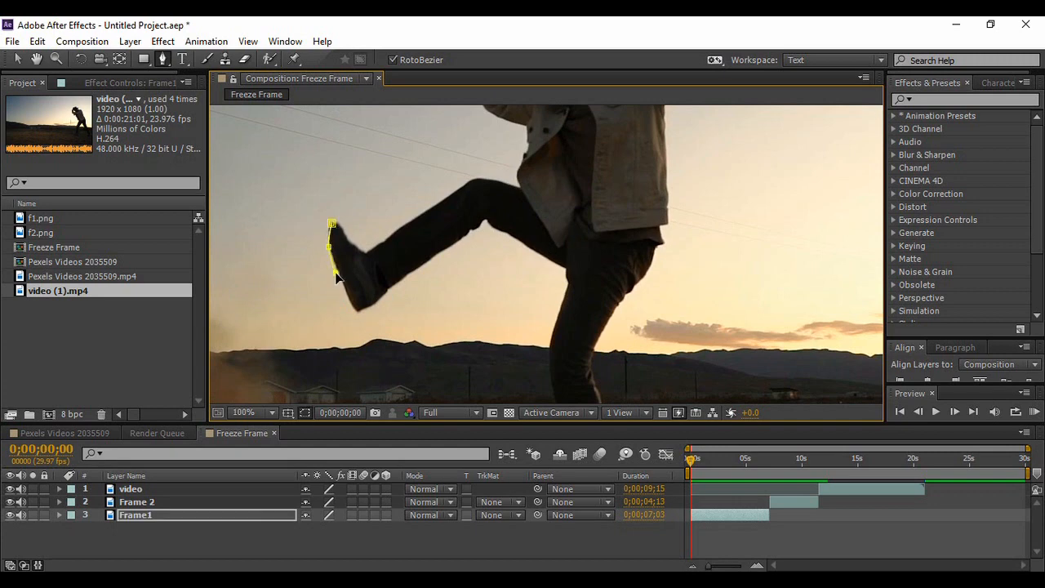
left_click(350, 303)
Step: Continue the Frame1 mask along the underside of the raised calf to the back of the knee
left_click(388, 289)
left_click(426, 261)
left_click(462, 238)
left_click(469, 231)
left_click_drag(485, 220, 480, 232)
left_click(483, 218)
left_click(489, 226)
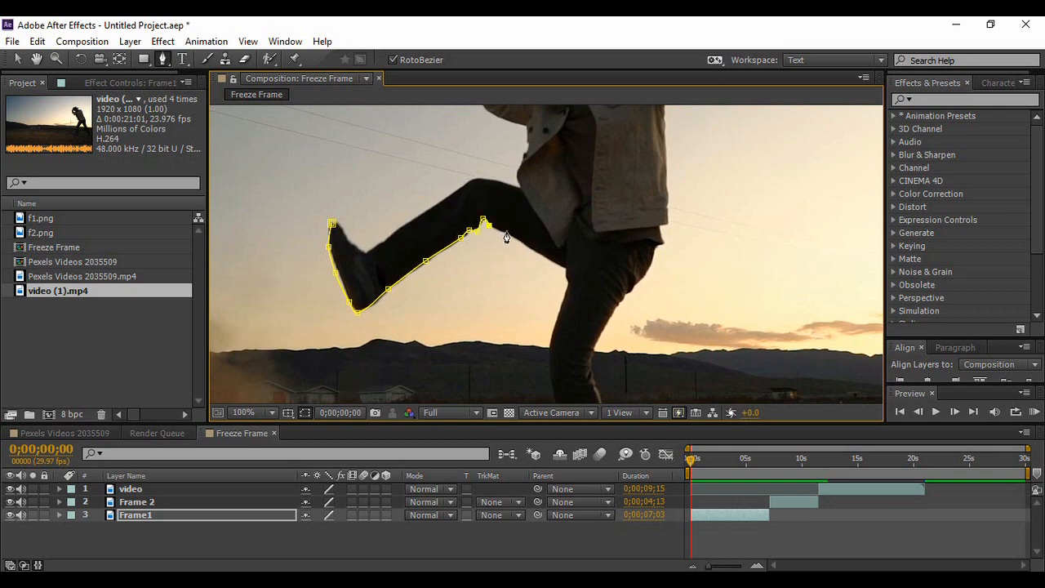
Step: Extend the mask under the raised thigh to the crotch and down the front of the standing leg past the knee
left_click(506, 232)
left_click(522, 244)
left_click(543, 255)
left_click(563, 266)
left_click(568, 285)
left_click(558, 315)
left_click(548, 356)
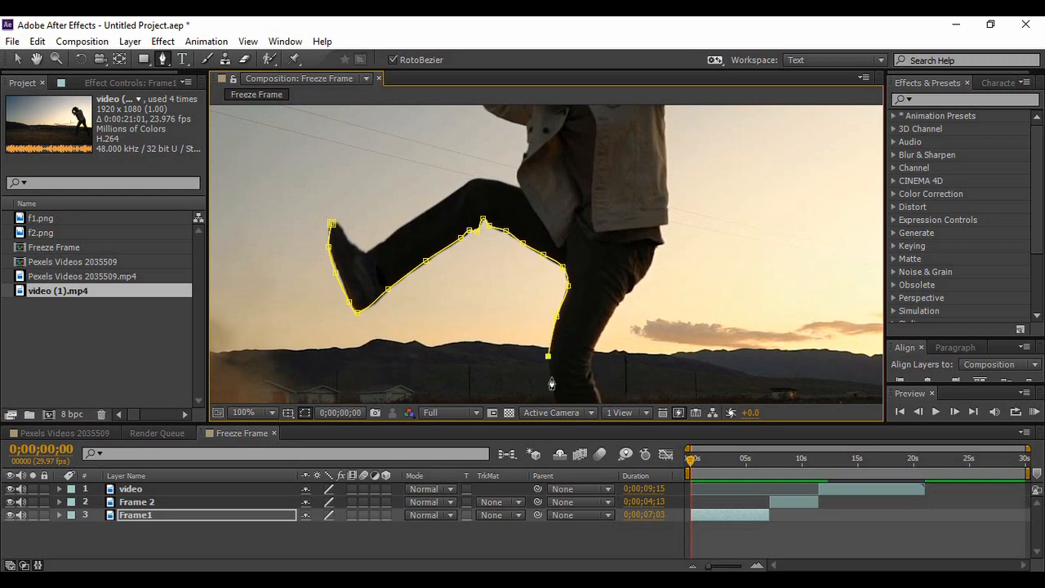
left_click(551, 390)
left_click(553, 400)
Step: Trace the mask down the standing leg's shin and around the shoe from toe to heel
left_click(40, 61)
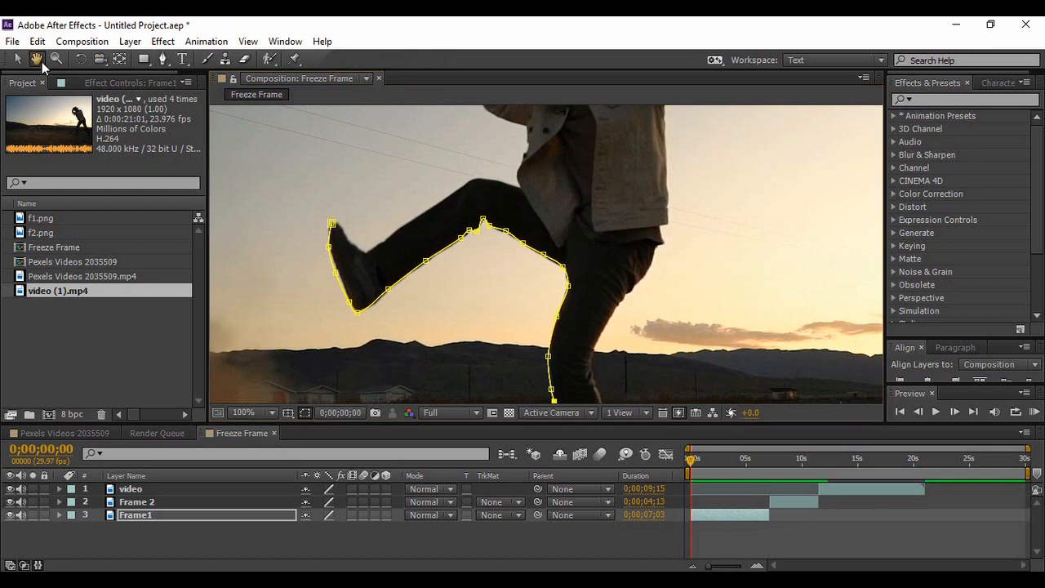
left_click_drag(481, 310, 383, 138)
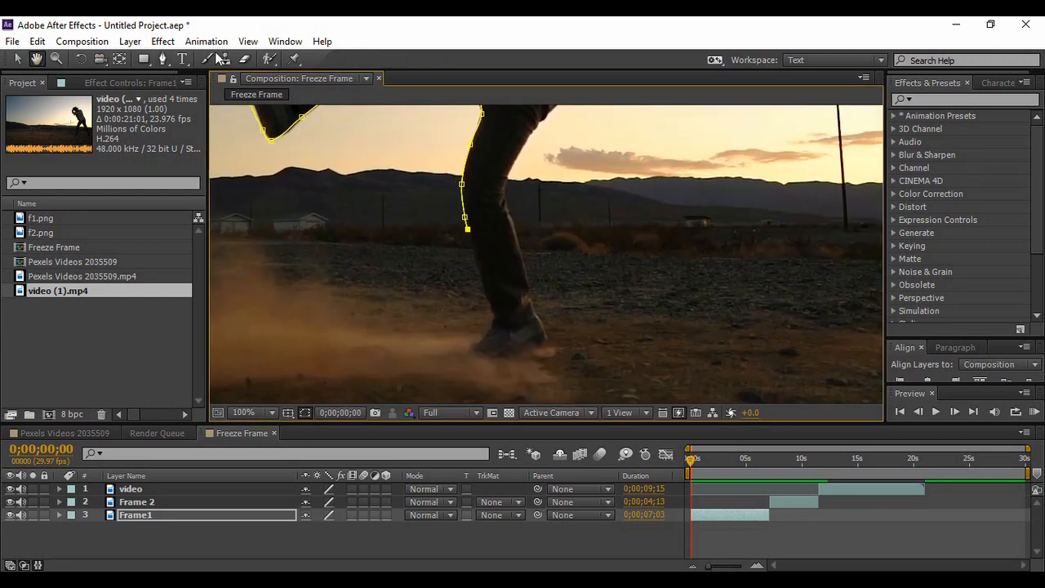
left_click(162, 59)
left_click(476, 264)
left_click(487, 298)
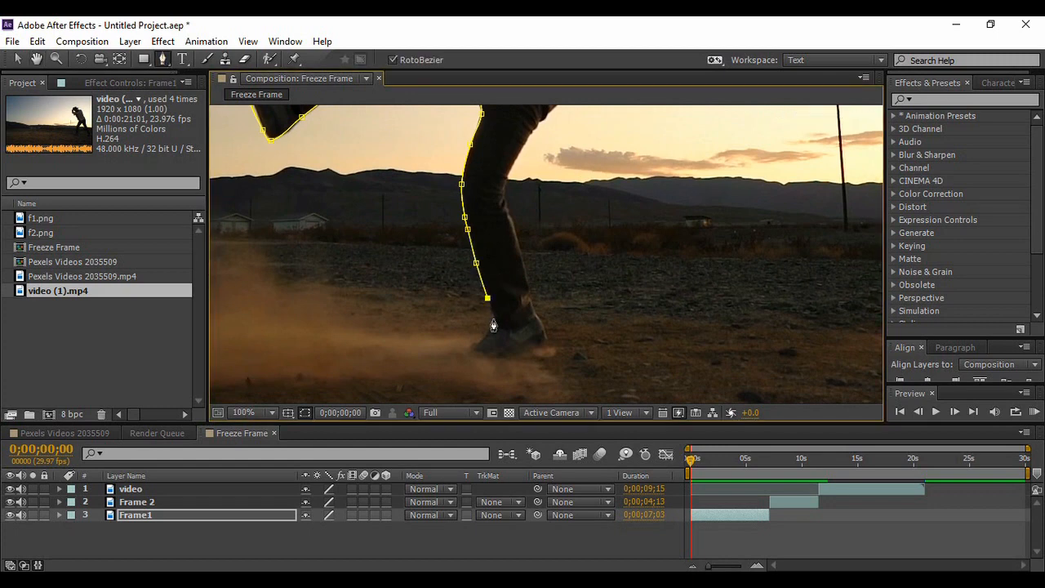
left_click(494, 319)
left_click(486, 334)
left_click(469, 347)
left_click(465, 356)
left_click(500, 353)
left_click(535, 346)
left_click(546, 339)
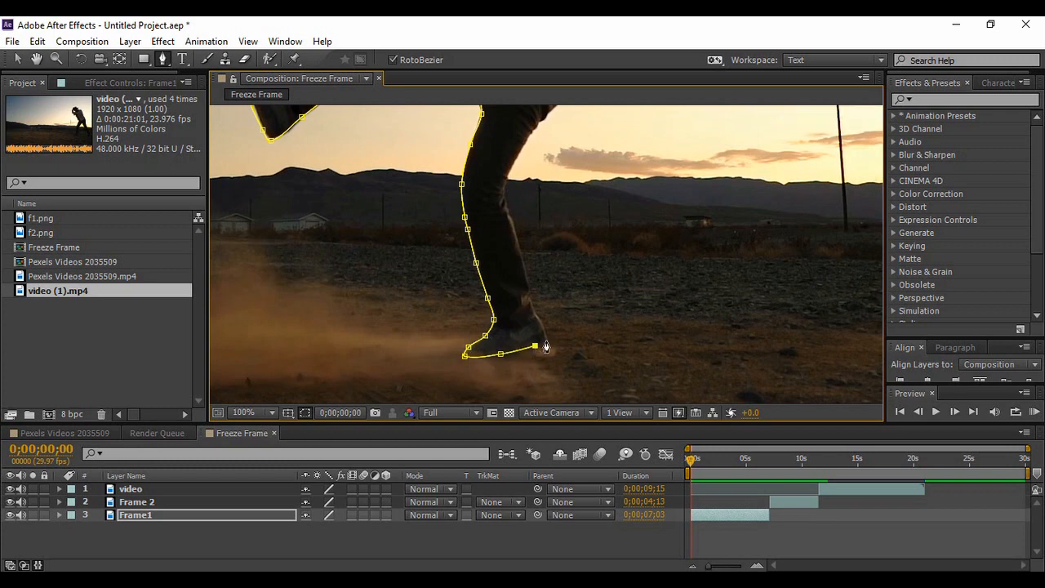
Step: Continue the mask from the heel up the back of the standing leg to the thigh
left_click(537, 313)
left_click(522, 264)
left_click(509, 219)
left_click(502, 199)
left_click(515, 164)
left_click(538, 121)
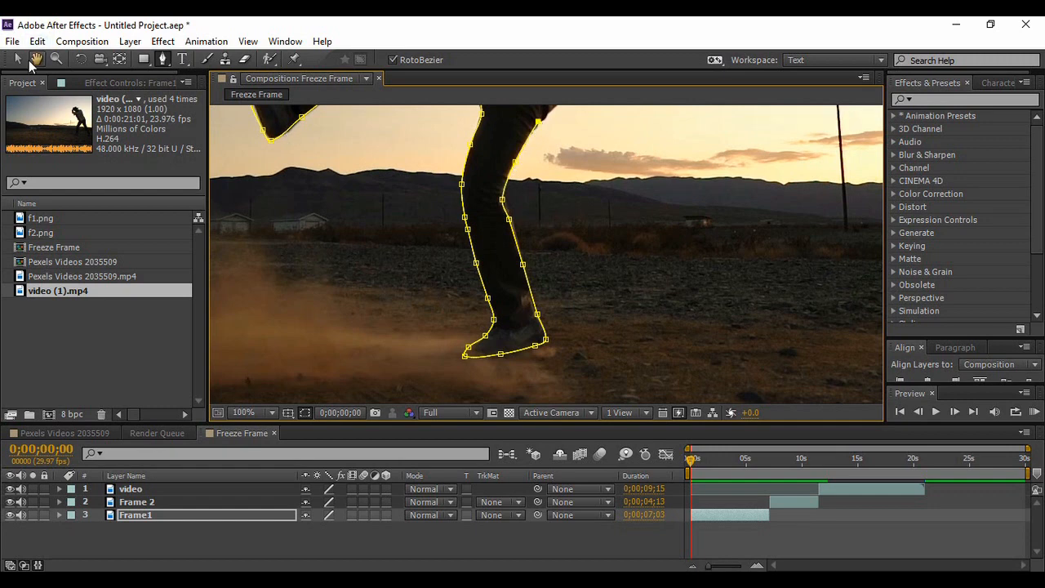
Step: Trace the mask around the man's seat and the jacket hem, continuing up the back of the jacket
left_click(36, 59)
left_click_drag(415, 207, 342, 364)
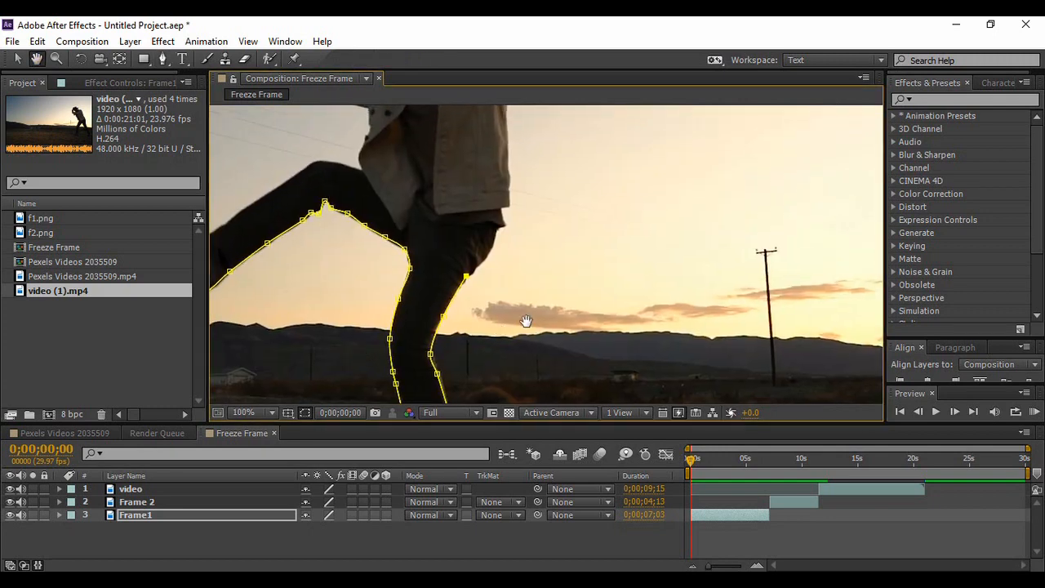
left_click_drag(526, 321, 491, 333)
left_click(163, 59)
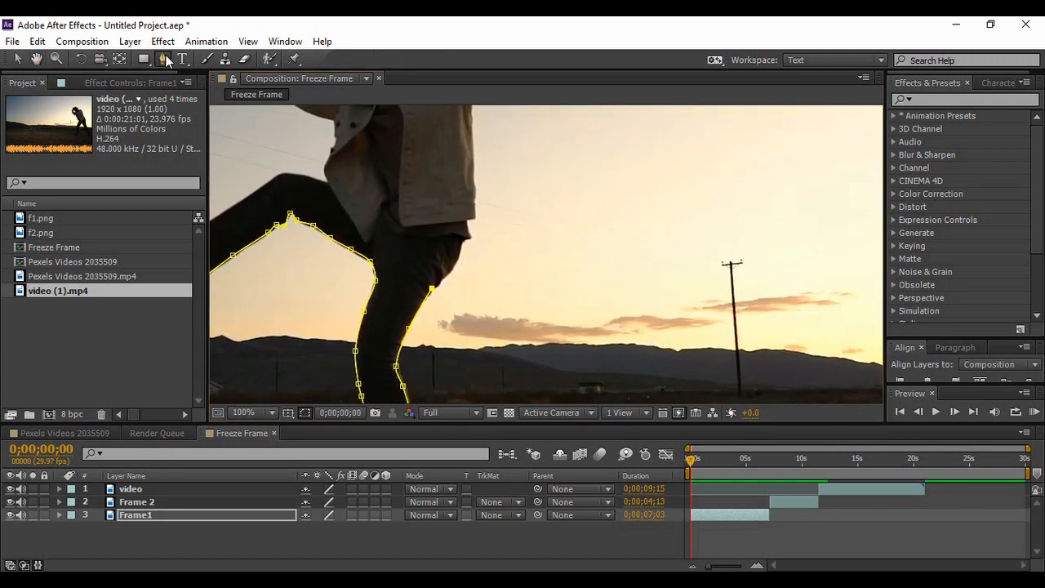
left_click(461, 258)
left_click(465, 242)
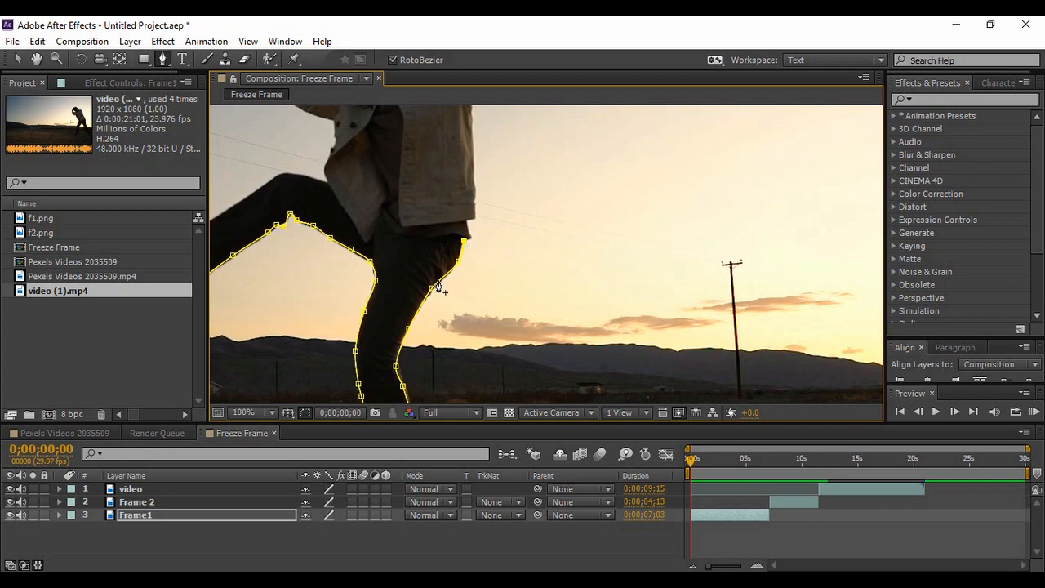
left_click(467, 223)
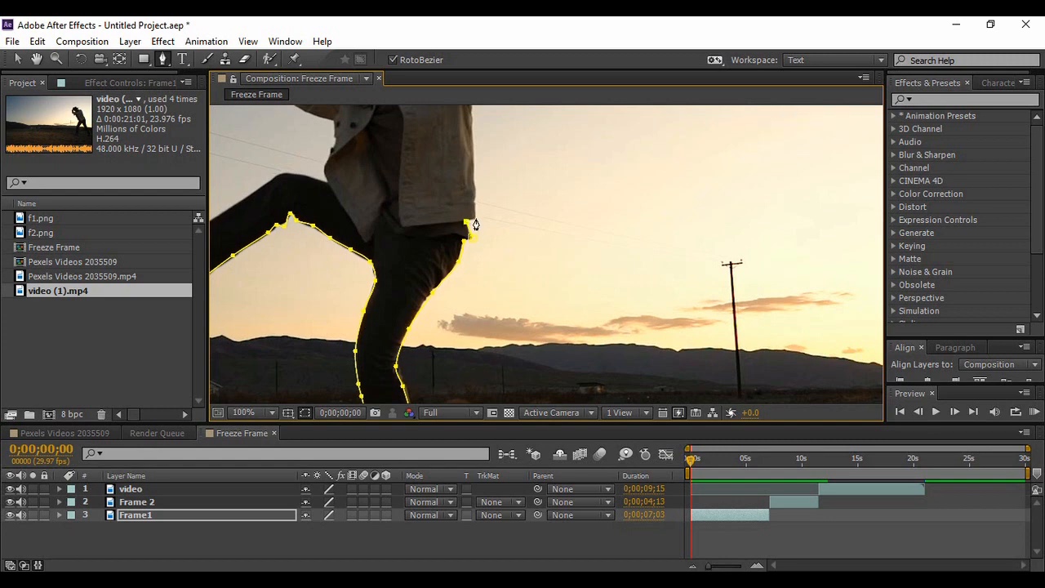
left_click(474, 186)
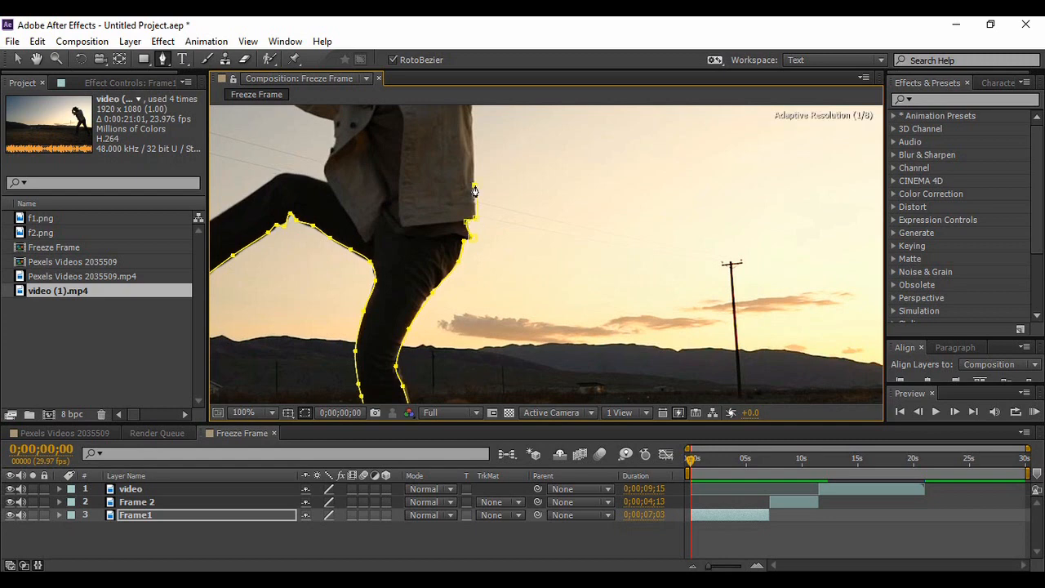
left_click(472, 140)
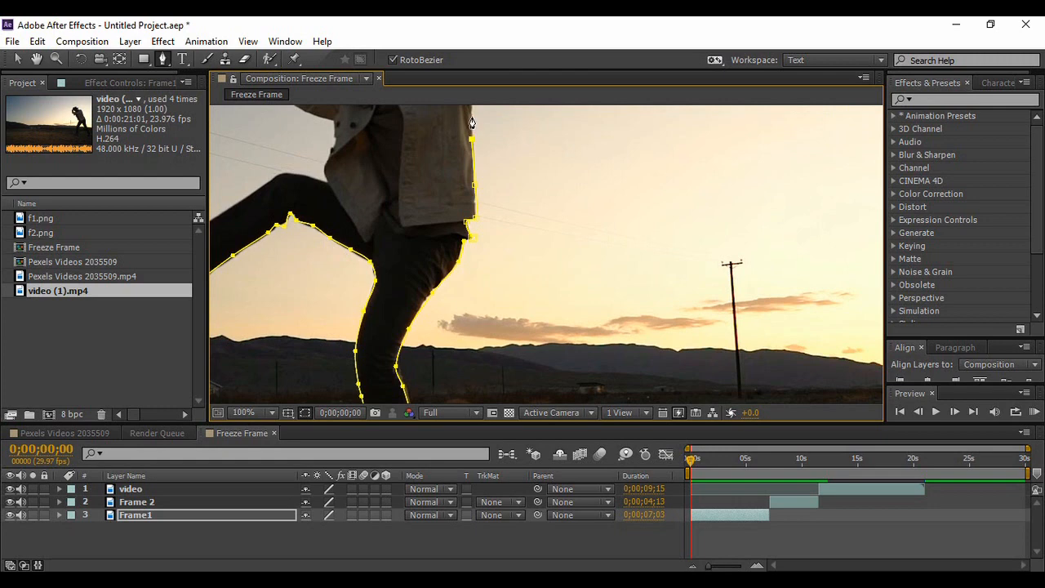
left_click(470, 111)
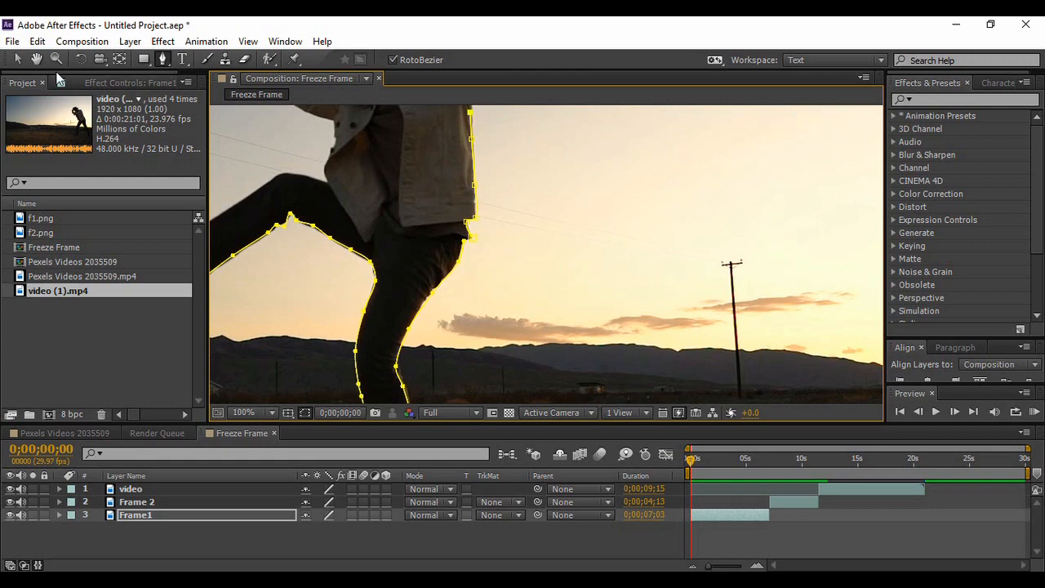
Step: Adjust the mask points on the jacket's back edge and extend the outline up to the armpit
left_click(35, 58)
left_click_drag(550, 201, 522, 348)
left_click(164, 61)
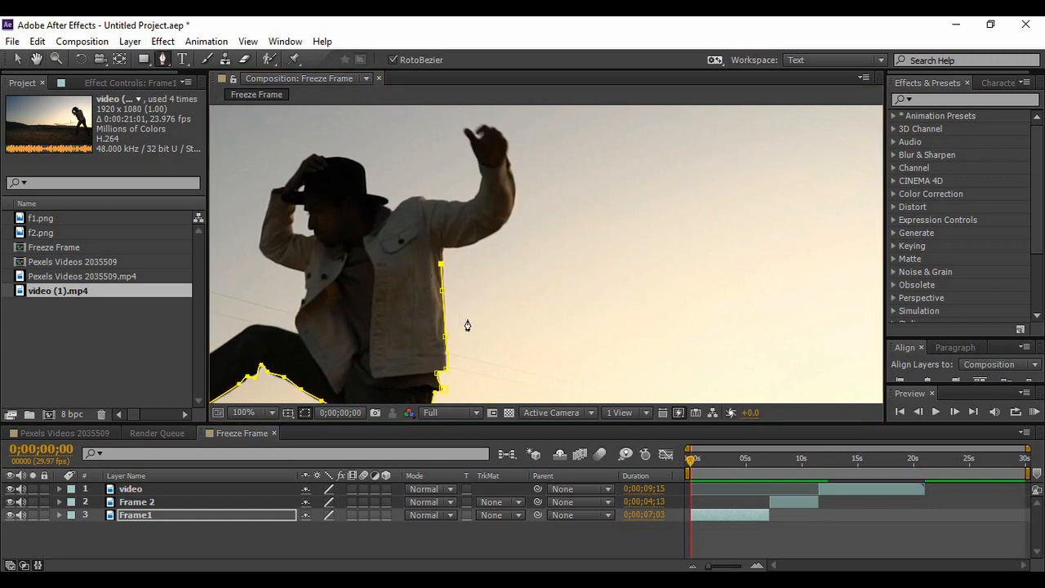
left_click(443, 292)
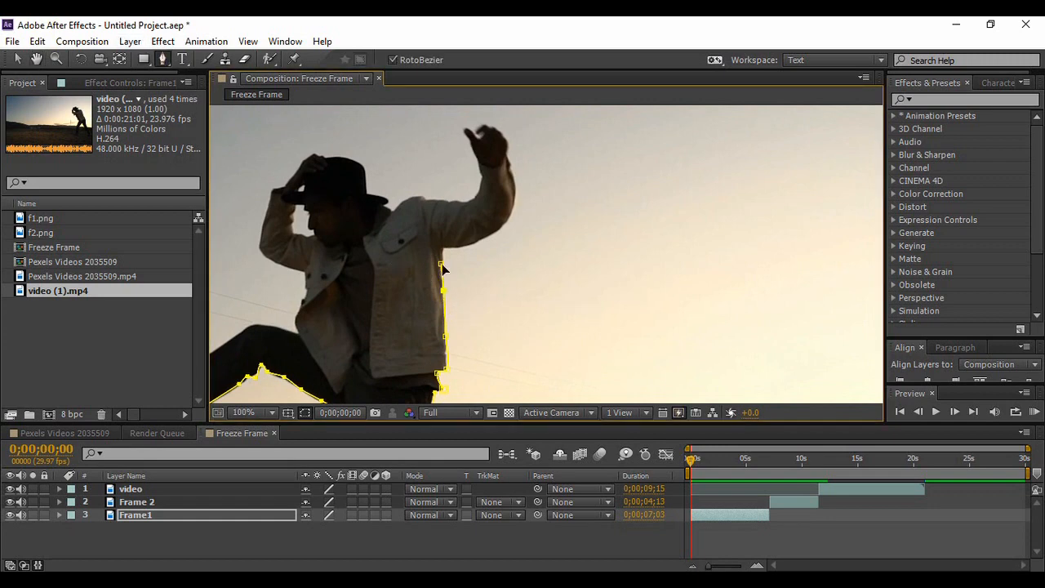
left_click_drag(441, 265, 445, 264)
left_click(444, 247)
Step: Trace the mask along the underside of the raised arm and around the elbow to the wrist
left_click(463, 247)
key("ctrl+z")
left_click(465, 245)
left_click(491, 235)
left_click(507, 221)
left_click(515, 196)
left_click(506, 155)
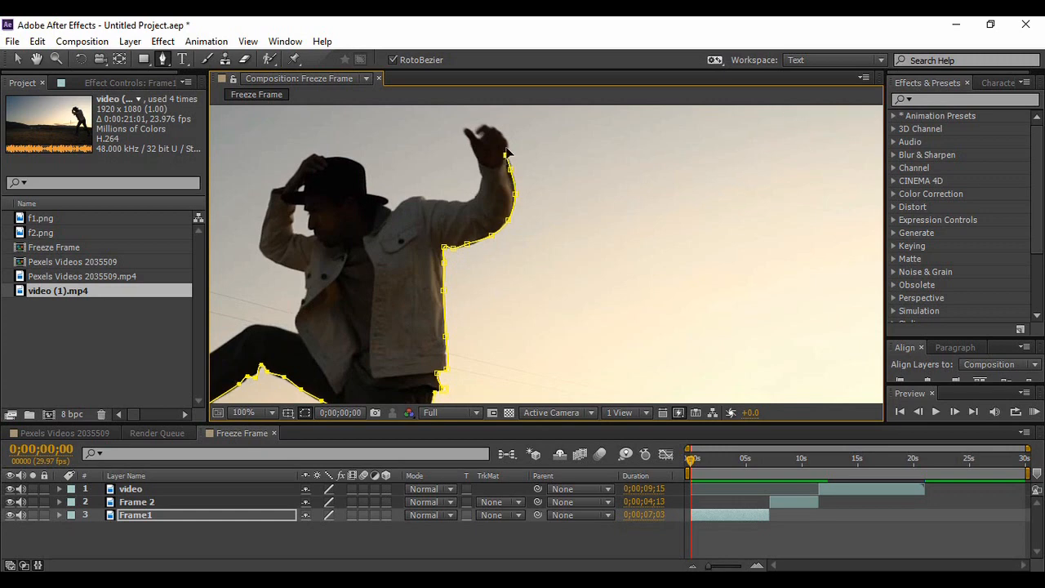
Step: Outline the raised hand with the mask and continue down the inner side of the arm to the shoulder
left_click(505, 135)
left_click(496, 128)
left_click(473, 131)
left_click(464, 129)
left_click(477, 164)
left_click(480, 176)
left_click(476, 195)
left_click(460, 203)
left_click(446, 201)
left_click(432, 199)
left_click(419, 198)
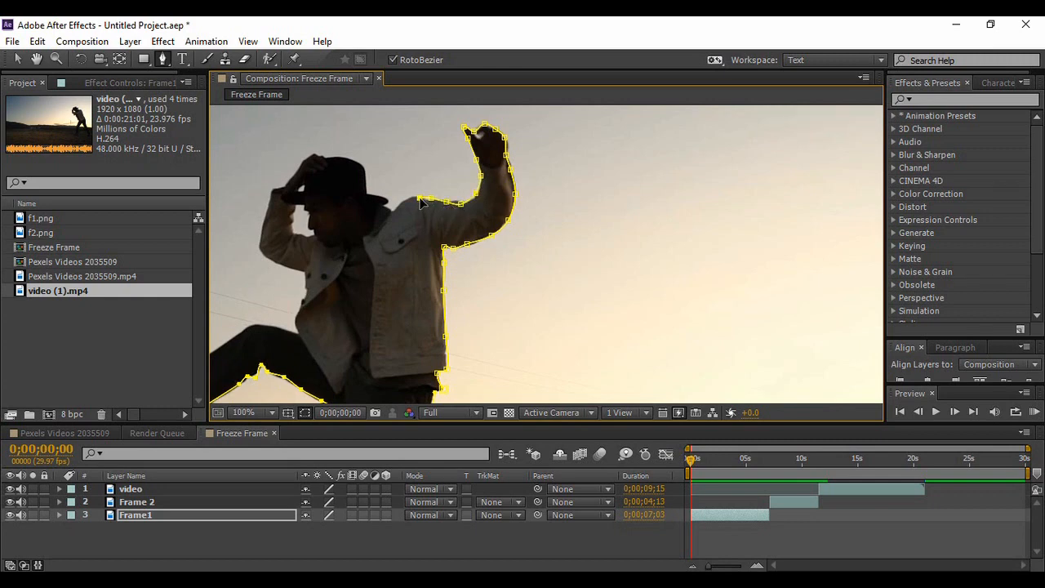
Step: Continue the mask over the shoulder and neck, around the hat brim and up to the crown
left_click(408, 200)
left_click(394, 211)
left_click(384, 207)
left_click(367, 196)
left_click(365, 169)
left_click(347, 158)
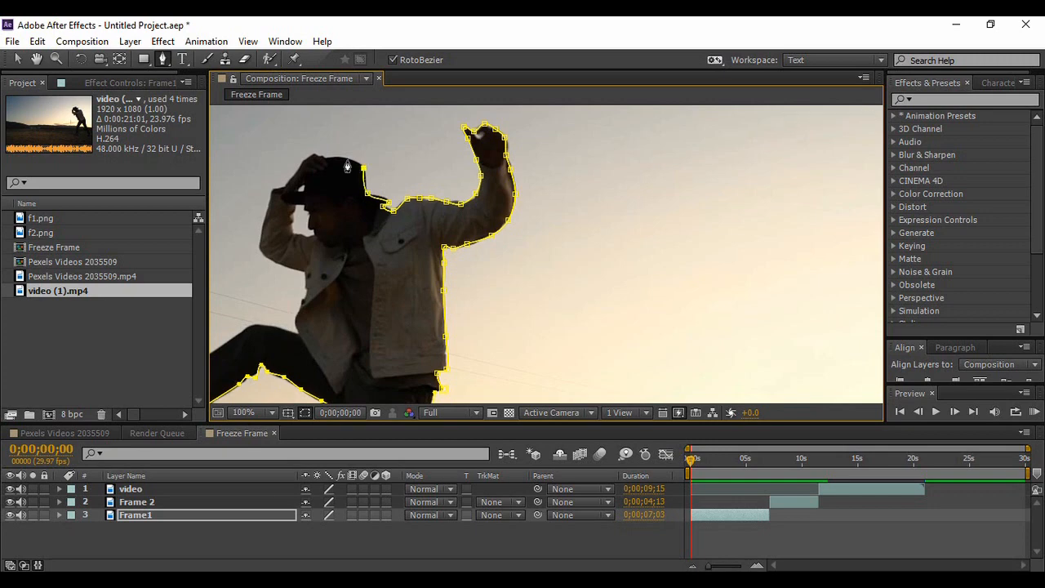
Step: Trace the mask over the hat and the hand holding it, then along the bent forearm
left_click(329, 157)
left_click(317, 154)
left_click(303, 162)
left_click(290, 176)
left_click(274, 189)
left_click(262, 229)
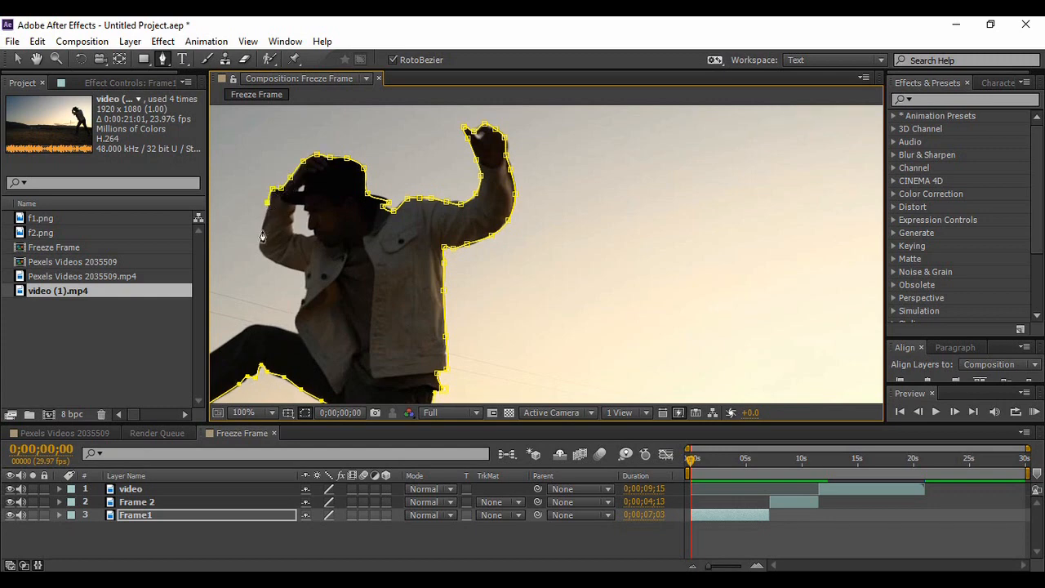
Step: Outline the bent elbow and upper arm, then follow the jacket's front edge down to the raised thigh
left_click(258, 248)
left_click(270, 260)
left_click(287, 267)
left_click(302, 272)
left_click(304, 287)
left_click(299, 304)
left_click(294, 324)
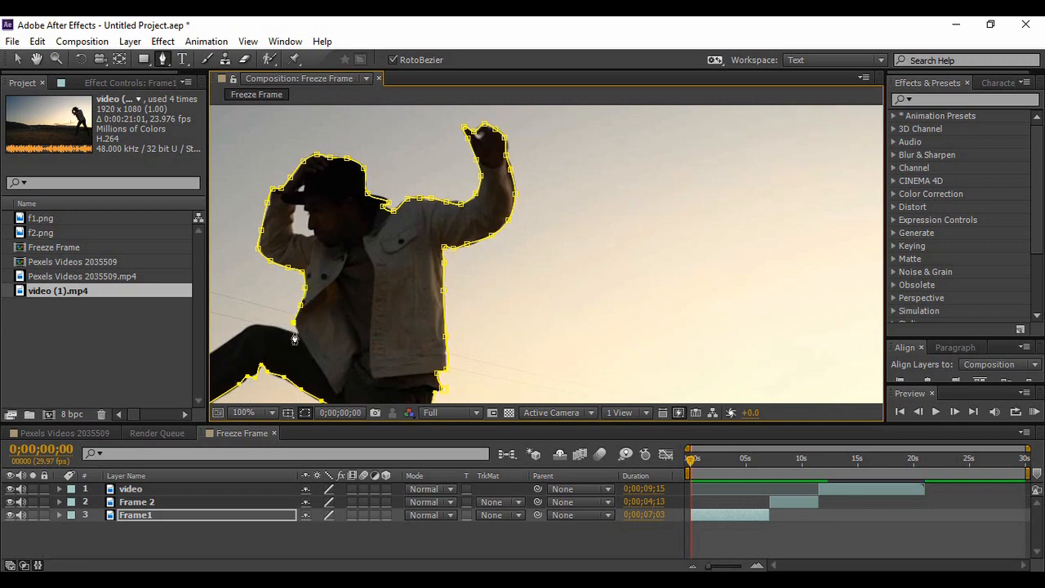
left_click(299, 335)
Step: Trace the mask over the raised knee and along the top of the raised leg to the ankle
left_click(38, 60)
left_click_drag(536, 301, 800, 172)
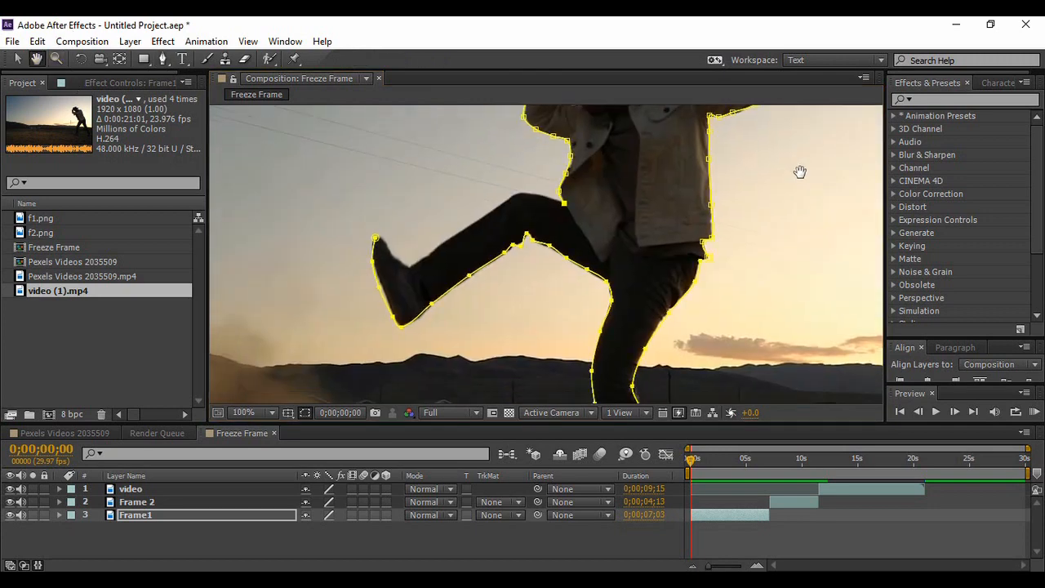
left_click(163, 59)
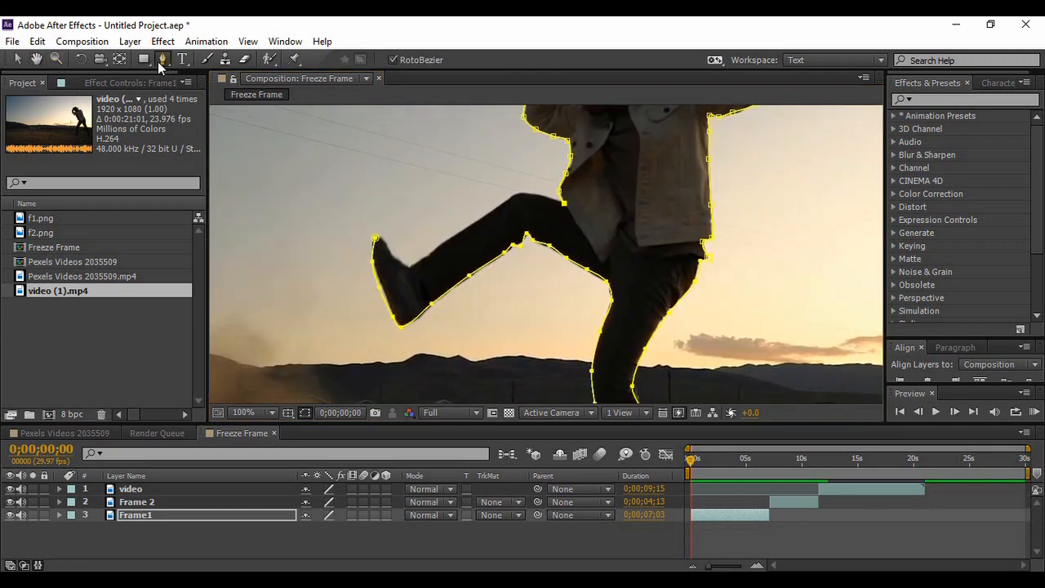
left_click(556, 199)
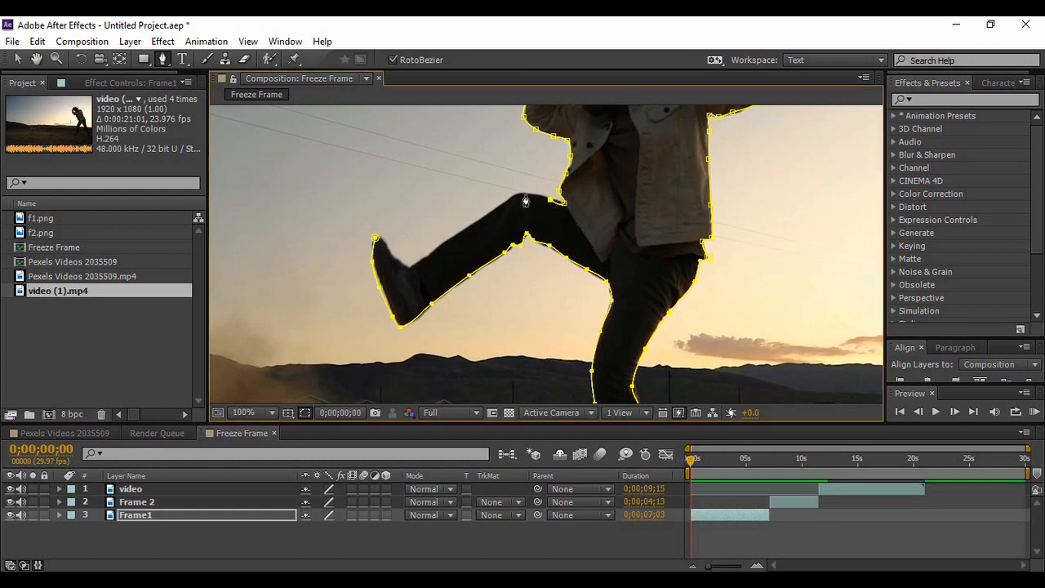
key("ctrl+z")
left_click(547, 198)
left_click(530, 193)
left_click(514, 196)
left_click(472, 222)
left_click(448, 238)
left_click(429, 252)
left_click(409, 268)
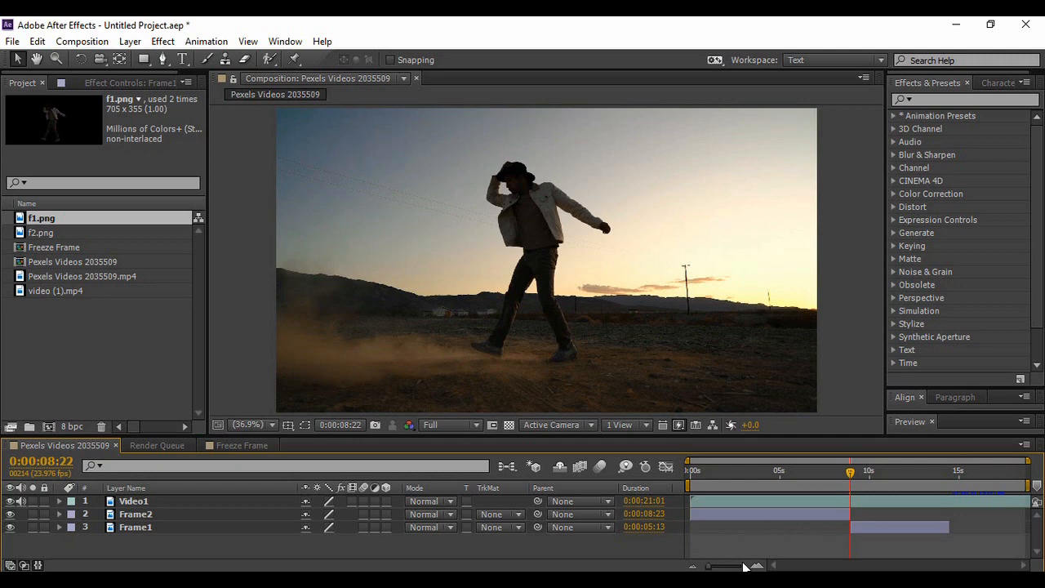
Step: Extend the Frame1 layer's start to 0:00:00:00 and move the Video1 layer to the bottom of the layer stack
left_click_drag(851, 527, 691, 529)
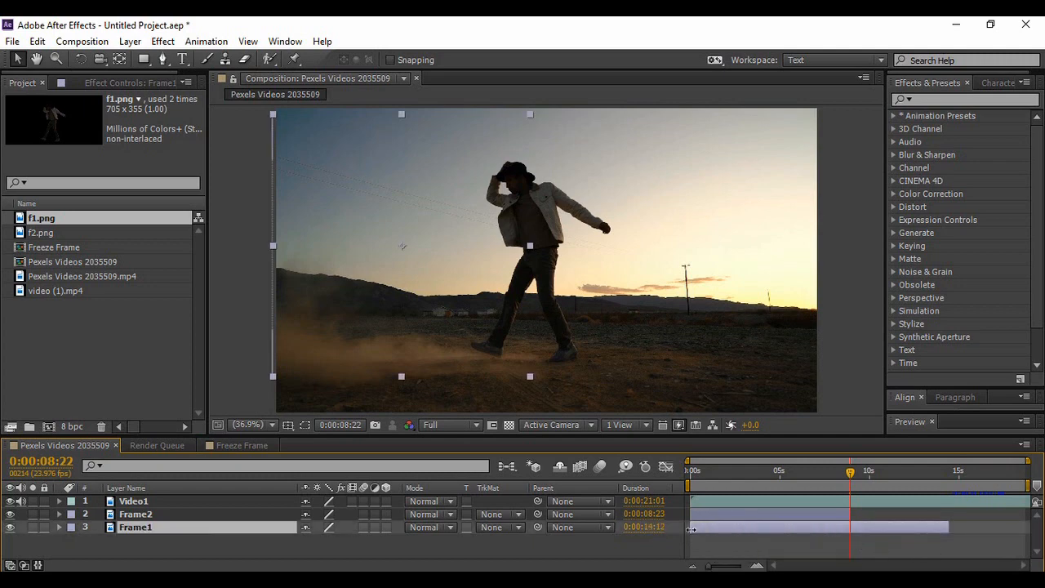
left_click_drag(852, 482, 683, 491)
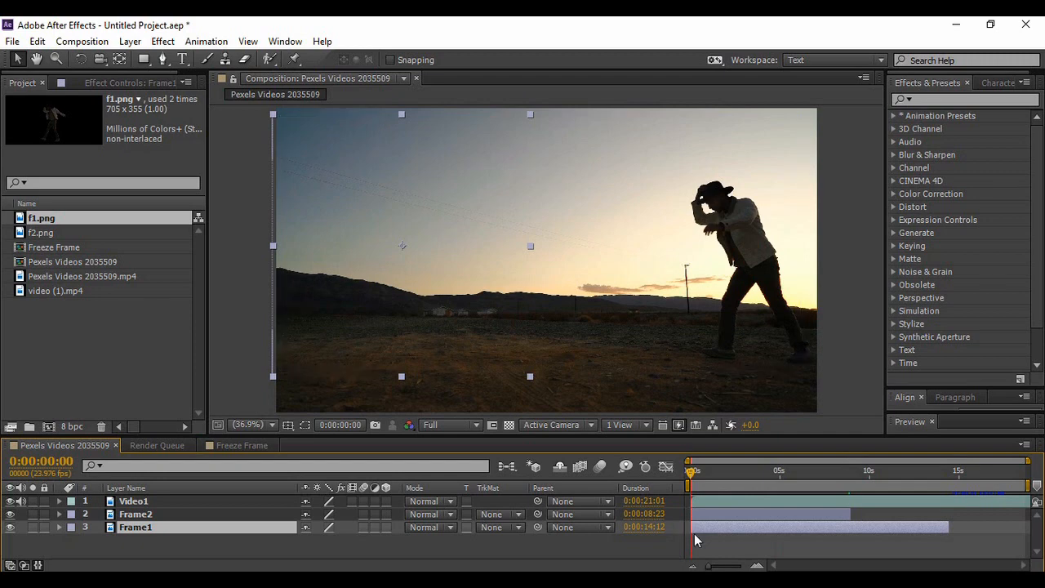
left_click(153, 503)
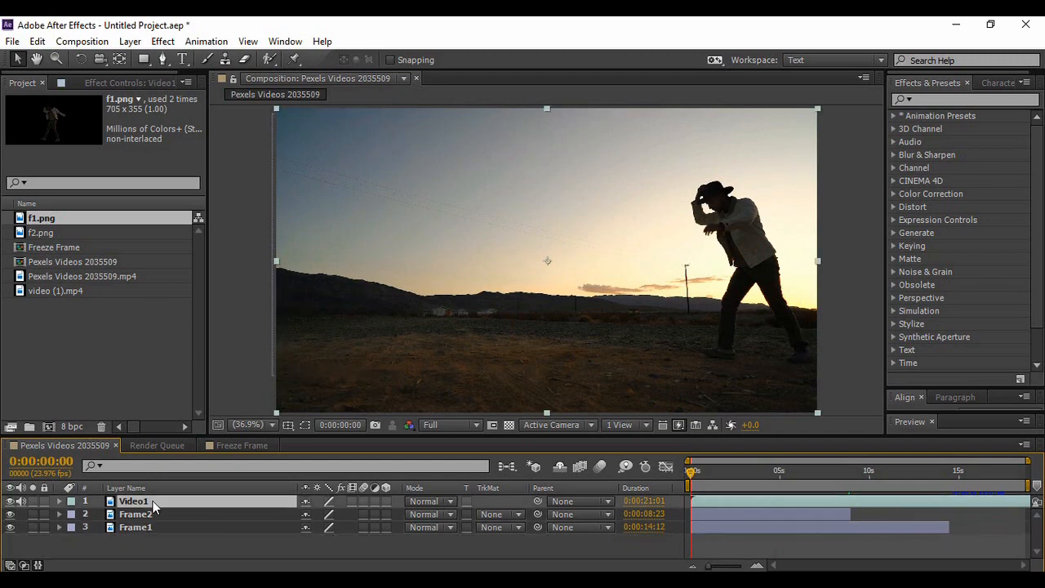
left_click_drag(153, 500, 163, 543)
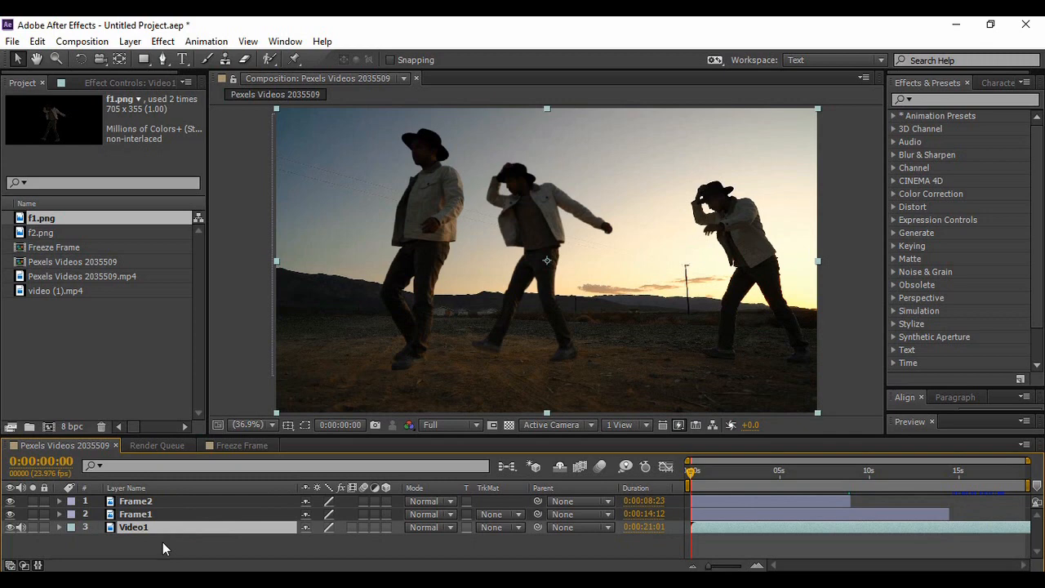
Step: Deselect the Video1 layer and enlarge the Preview area until its playback controls are exposed
left_click(247, 545)
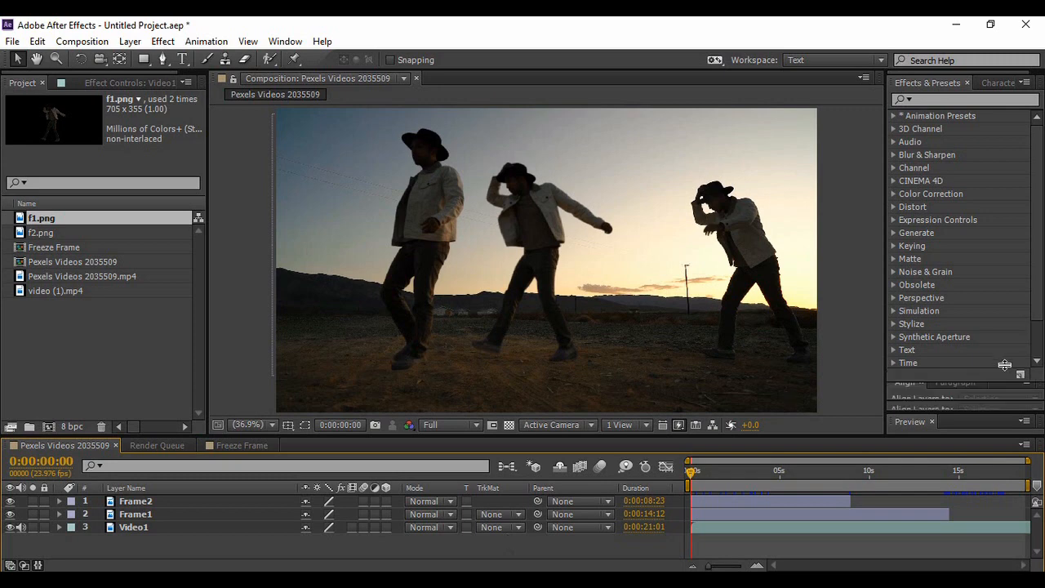
left_click(1006, 395)
left_click_drag(967, 409, 993, 350)
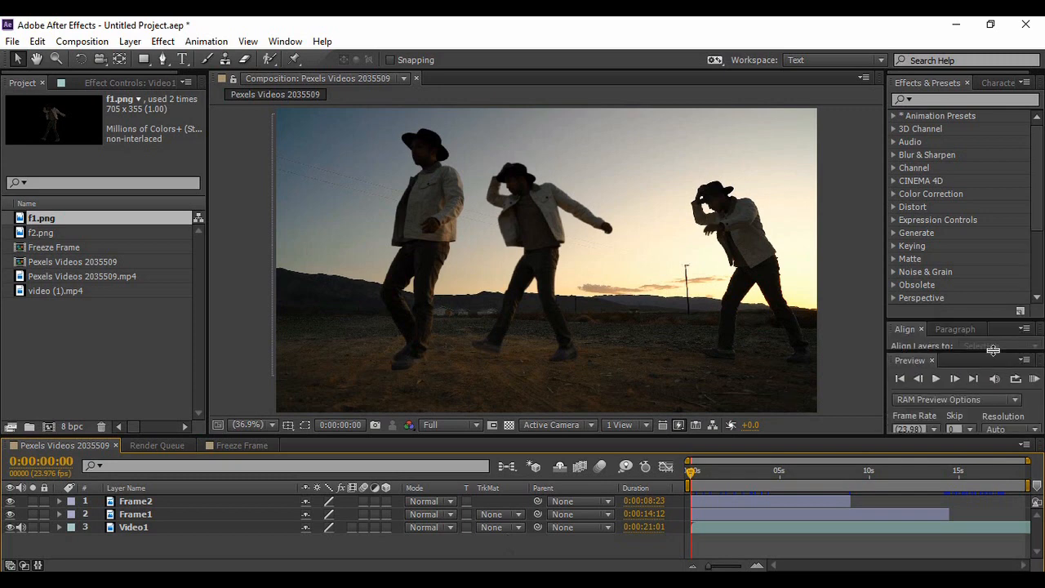
Step: Play the composition briefly from its first frame and stop the playback
left_click(901, 378)
left_click(937, 378)
left_click(938, 378)
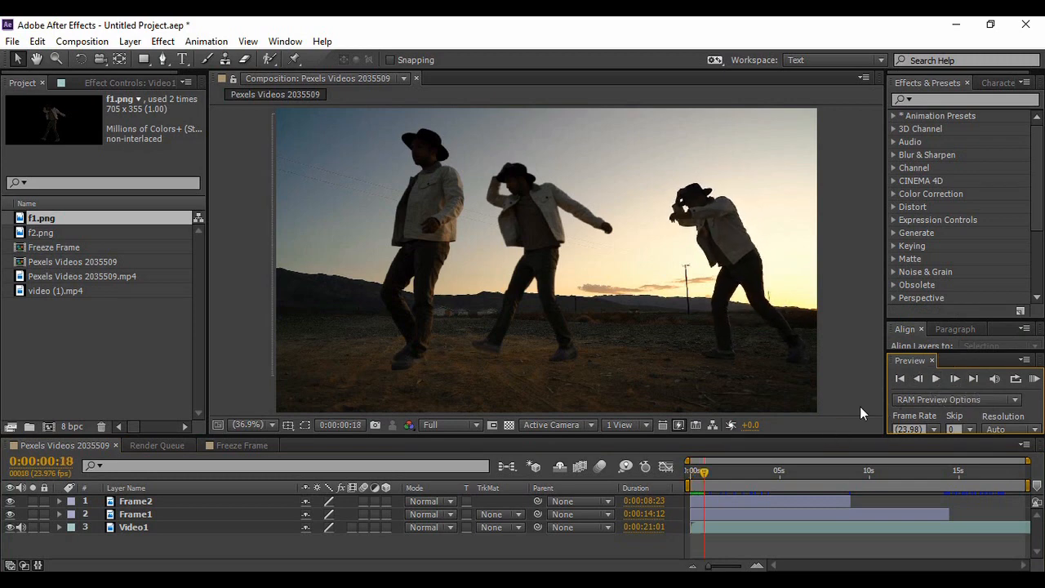
Step: Lower the composition's preview resolution to Quarter
left_click(443, 426)
left_click(445, 443)
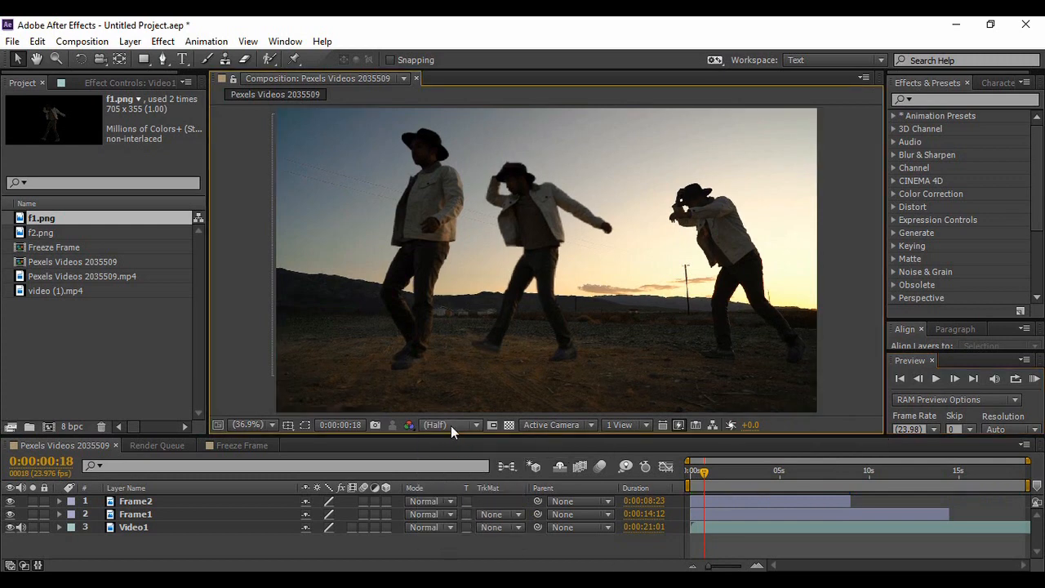
left_click(453, 425)
left_click(460, 517)
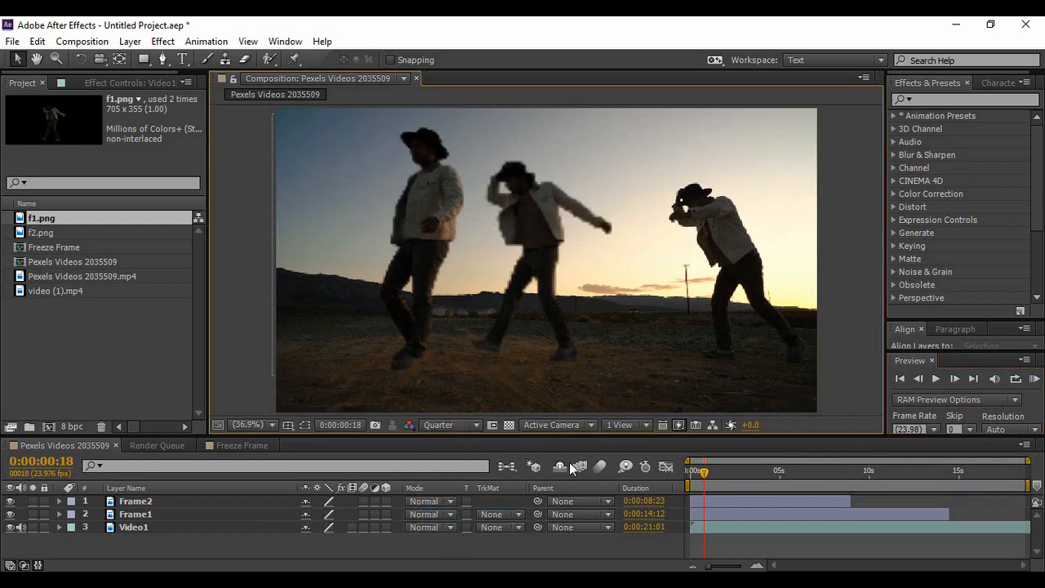
Step: Play the composition through to review the freeze frame effect, and stop the playback
left_click(936, 379)
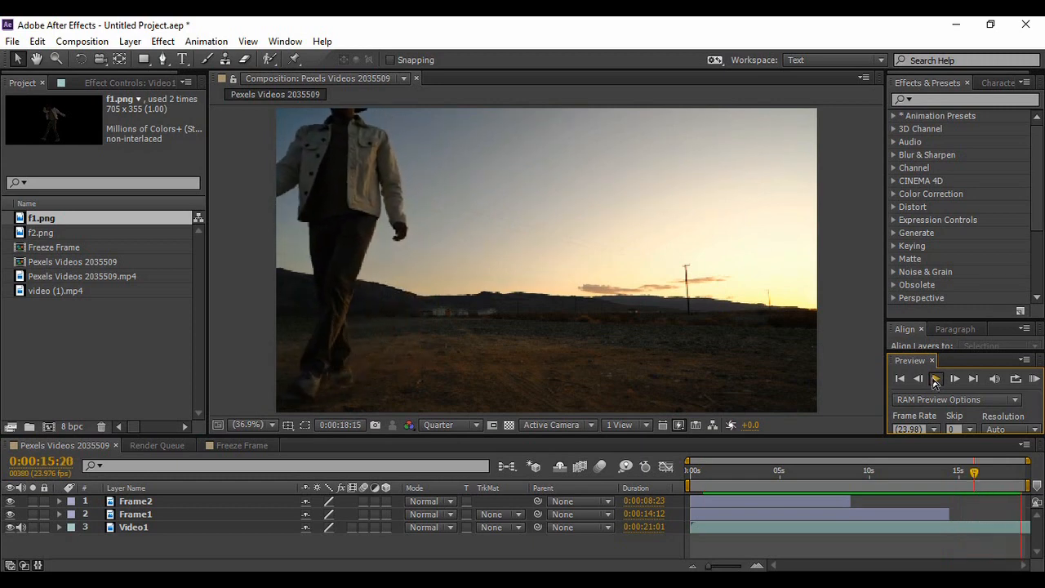
left_click(936, 379)
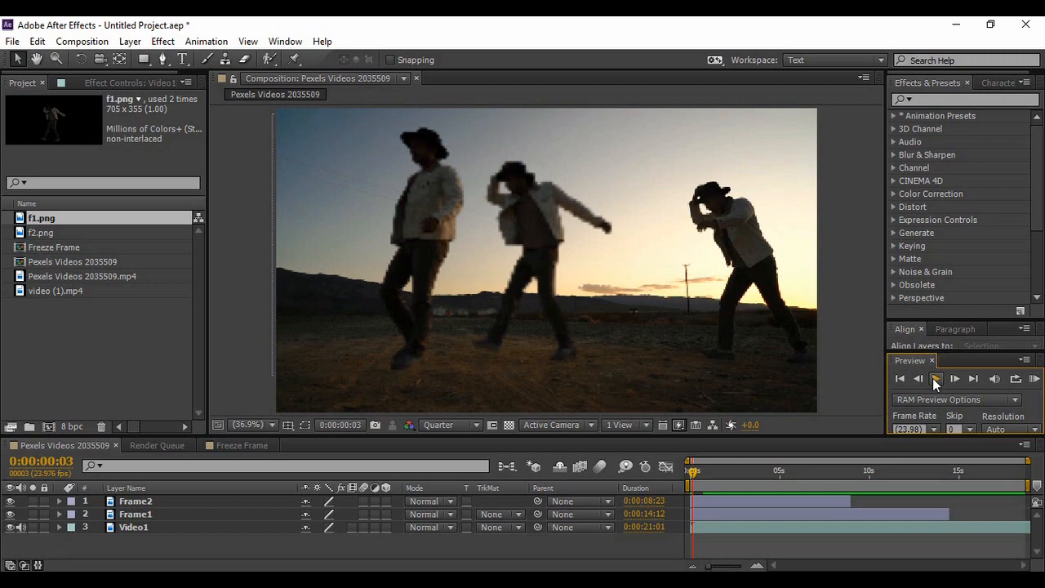
left_click(787, 500)
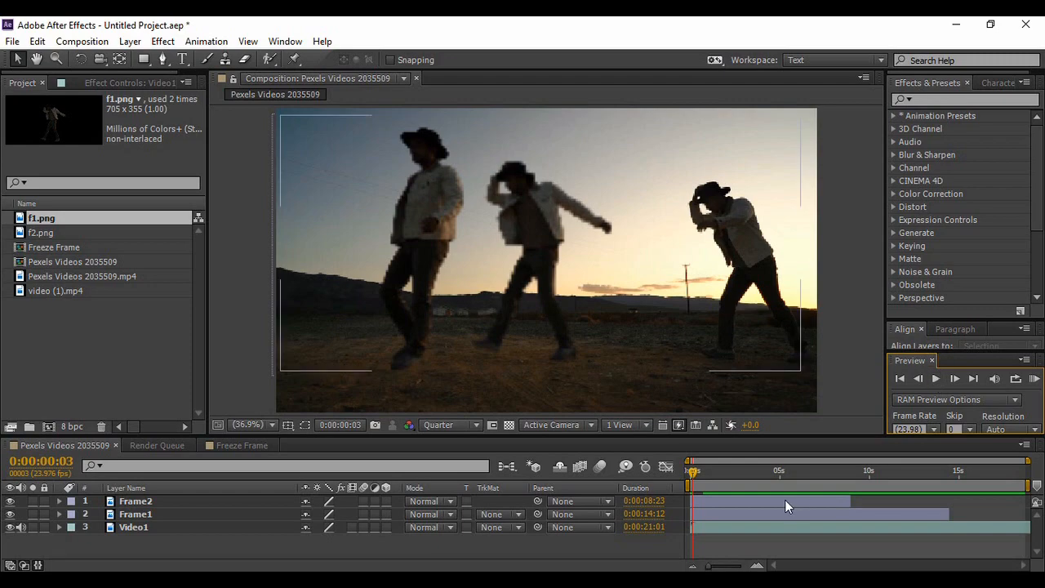